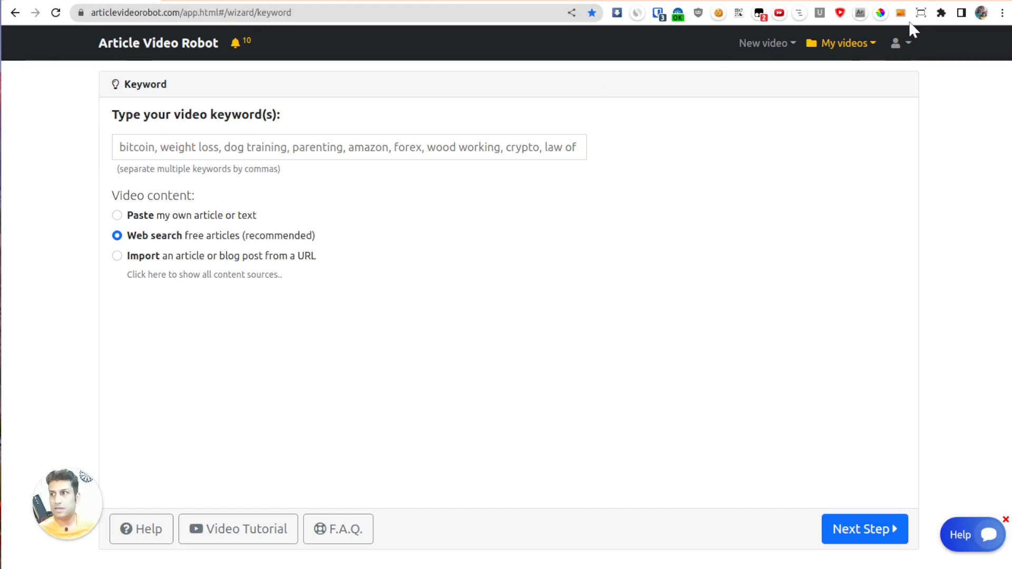
# Display the Article Video Robot account's API key for Zapier / Wordpress, copy it, and close the dialog.
pyautogui.click(899, 42)
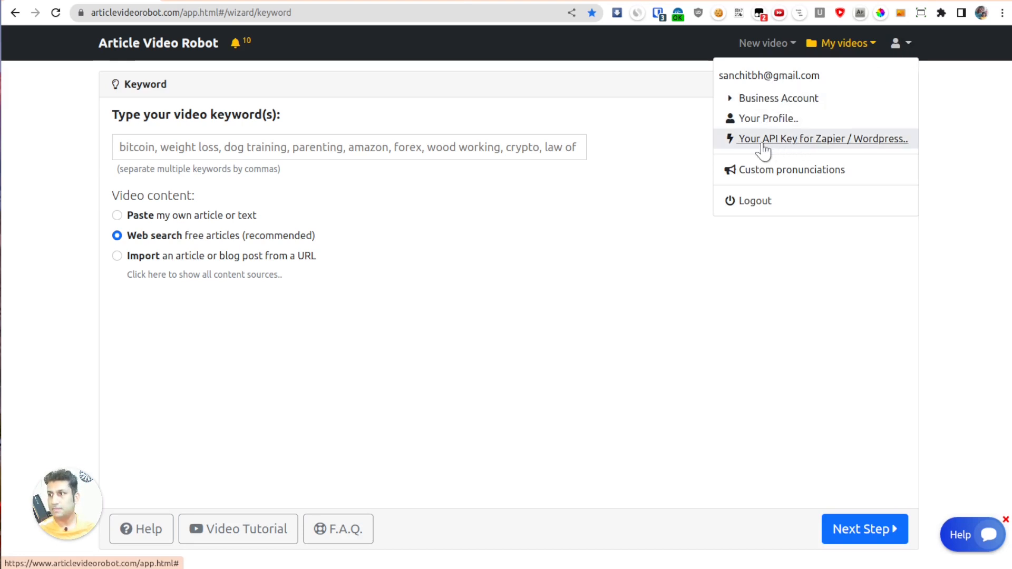
pyautogui.click(871, 140)
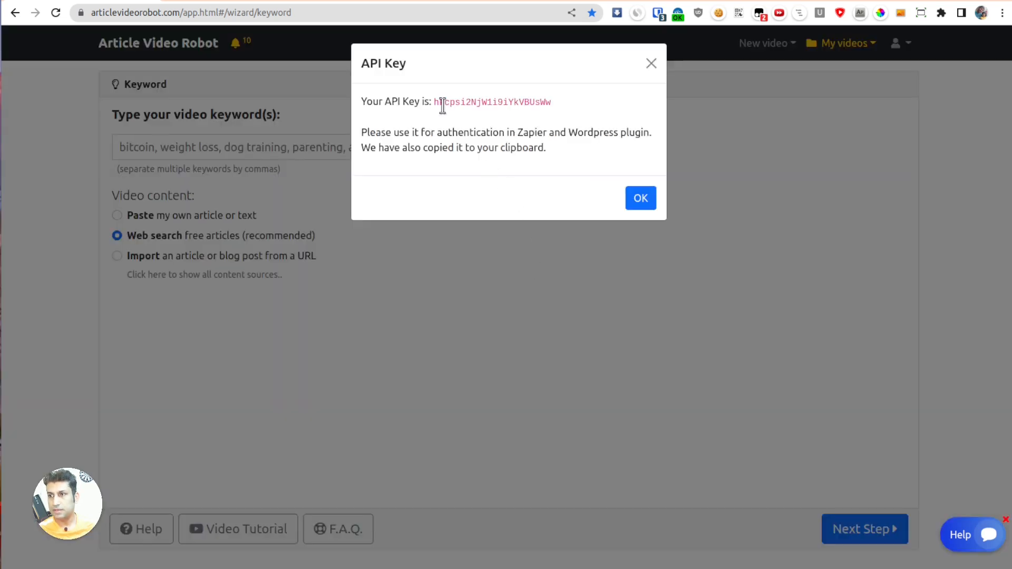
pyautogui.moveTo(436, 102); pyautogui.dragTo(553, 103)
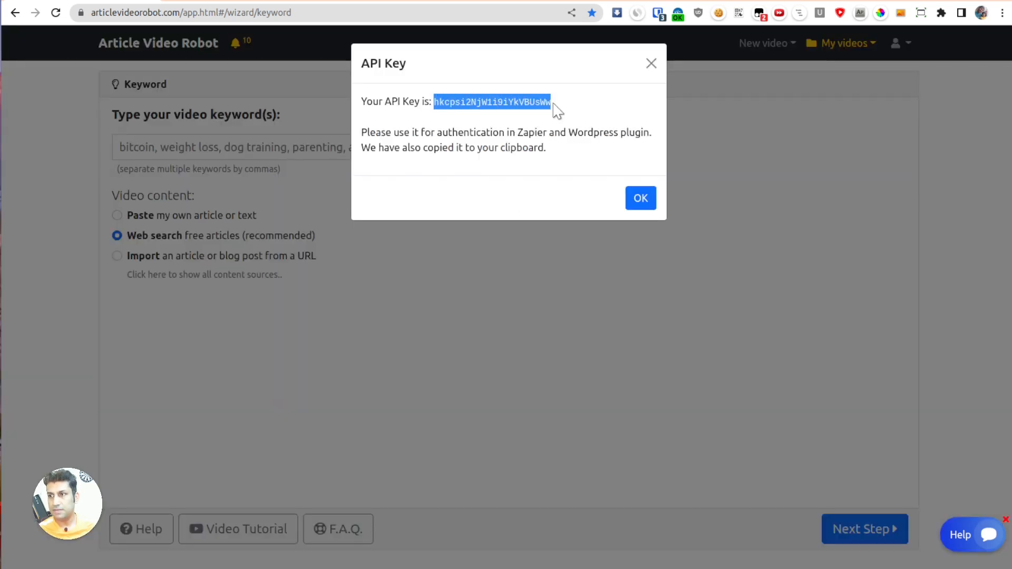
pyautogui.rightClick(525, 102)
pyautogui.click(546, 113)
pyautogui.click(503, 298)
pyautogui.click(652, 64)
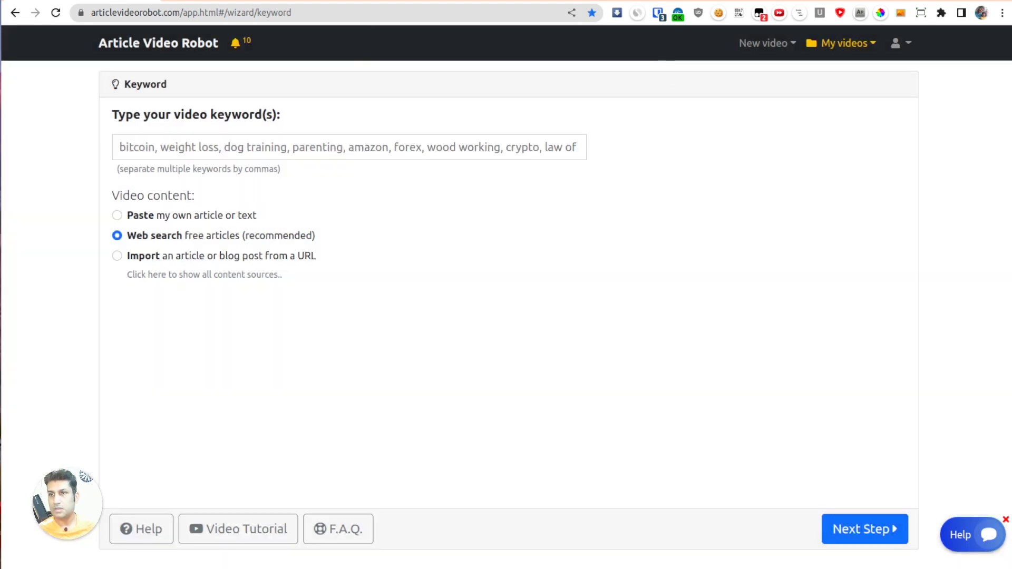
# Open zapier.com in a new browser tab.
pyautogui.click(170, 0)
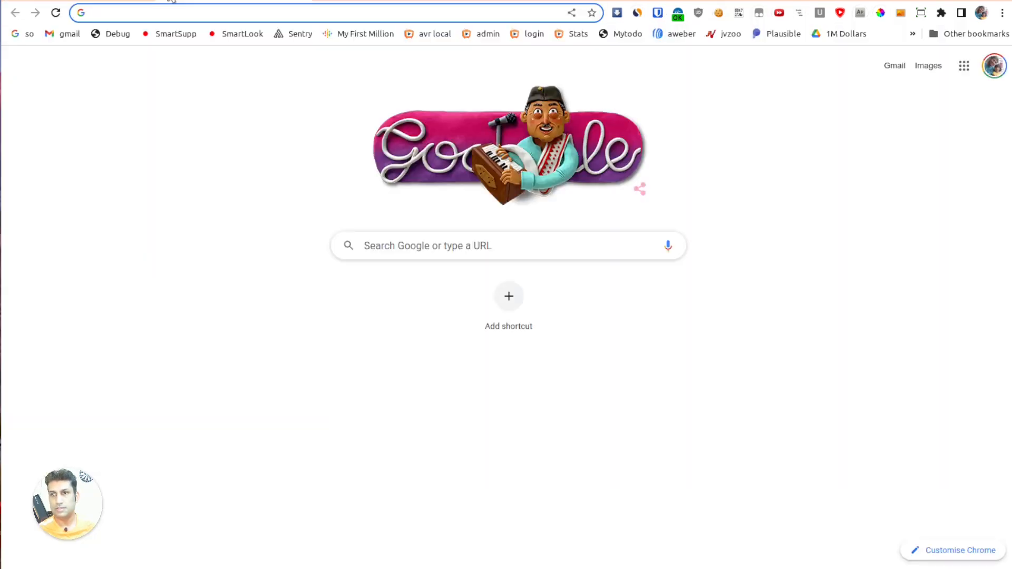
pyautogui.write('zapier.com')
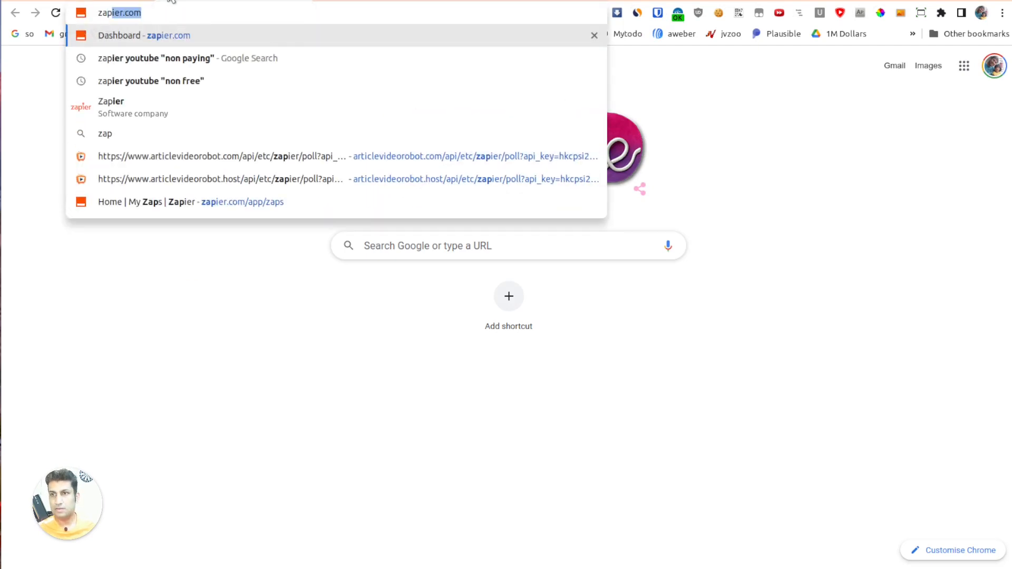
pyautogui.press('Return')
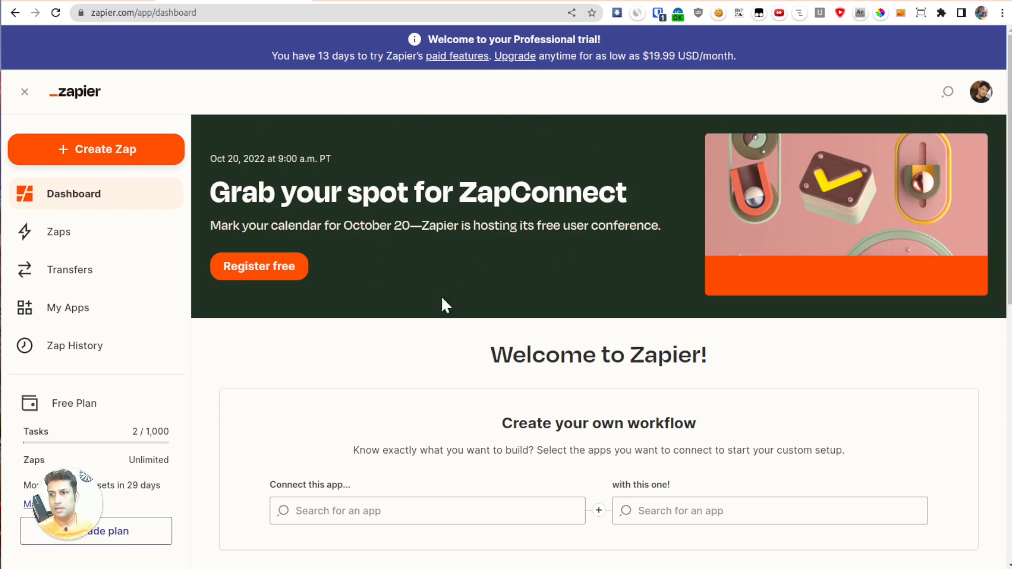
# Delete the existing "yt zap" from the Zaps list by moving it to the trash.
pyautogui.click(51, 240)
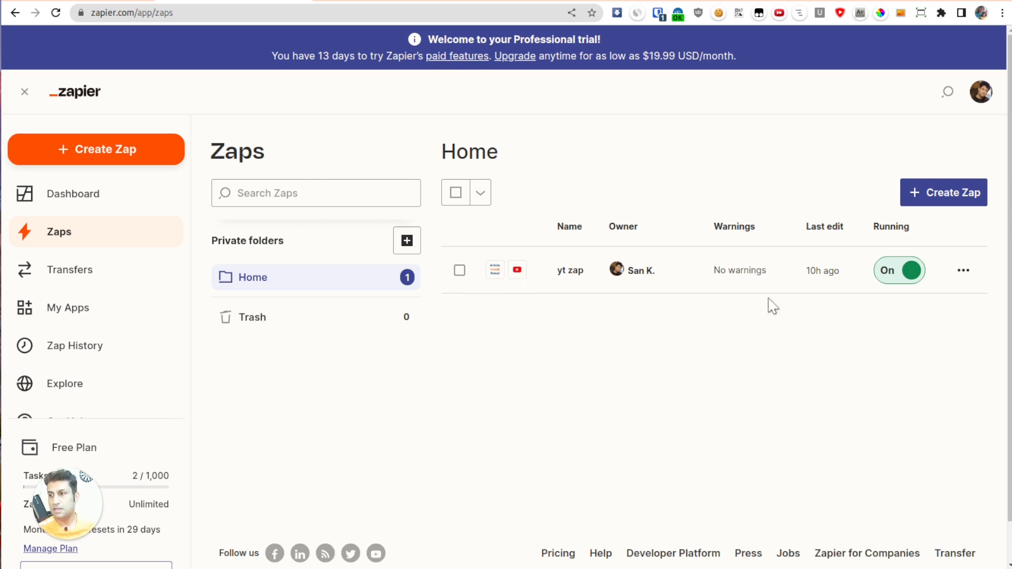
pyautogui.click(969, 280)
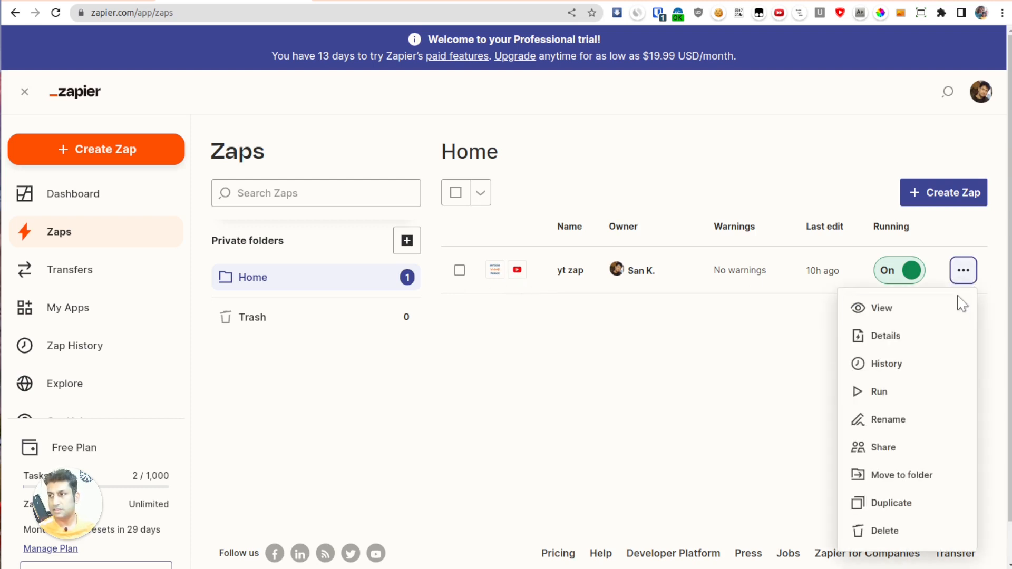
pyautogui.click(883, 528)
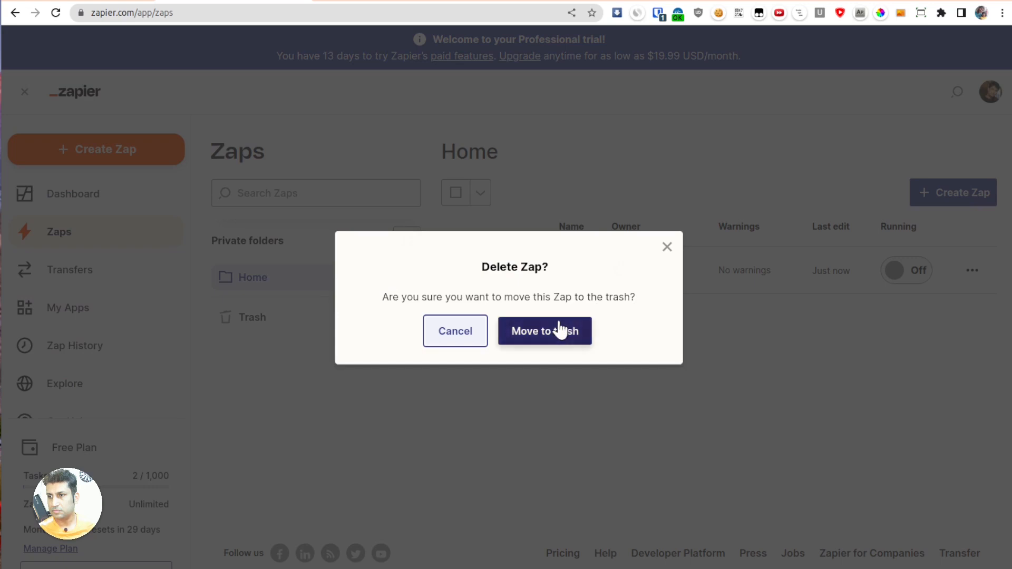
pyautogui.click(580, 326)
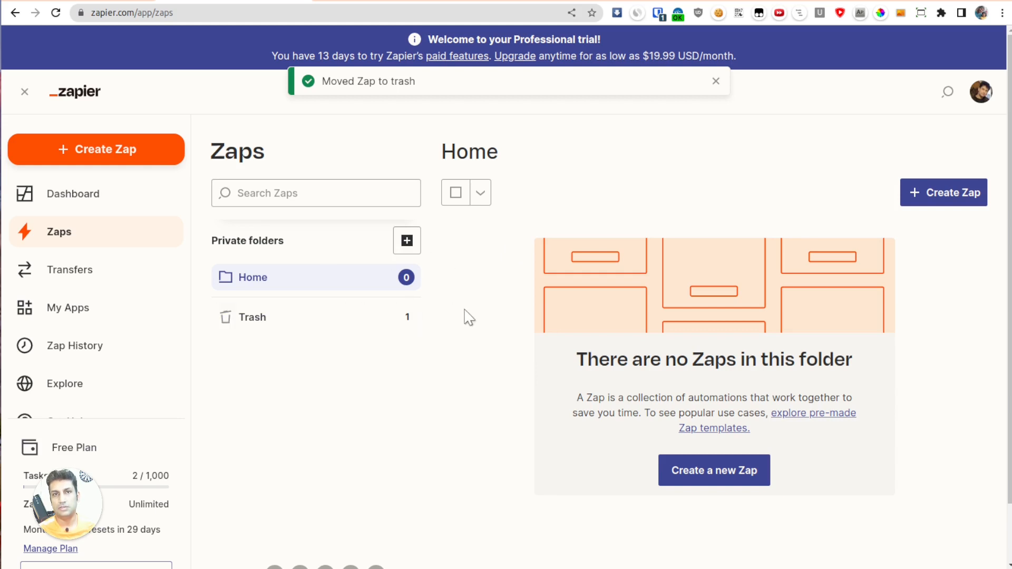
# Create a new Zap and choose Article Video Robot as its trigger app.
pyautogui.click(952, 206)
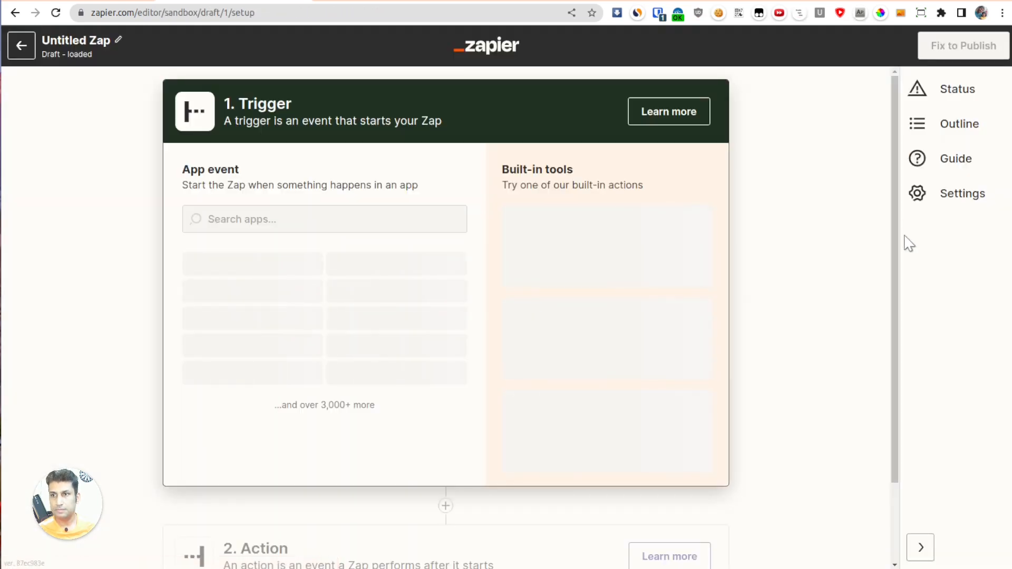
pyautogui.click(319, 221)
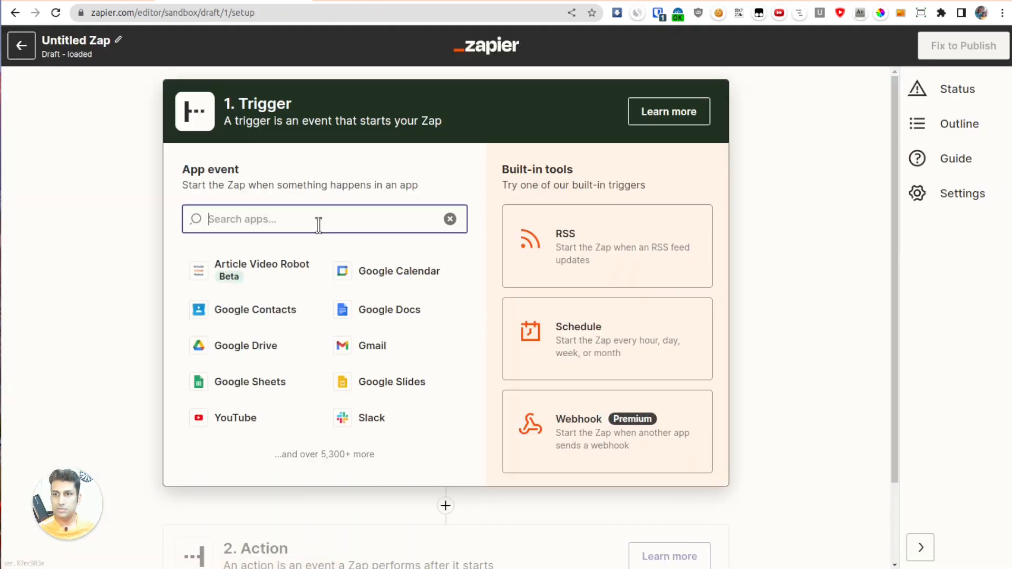
pyautogui.write('article vi')
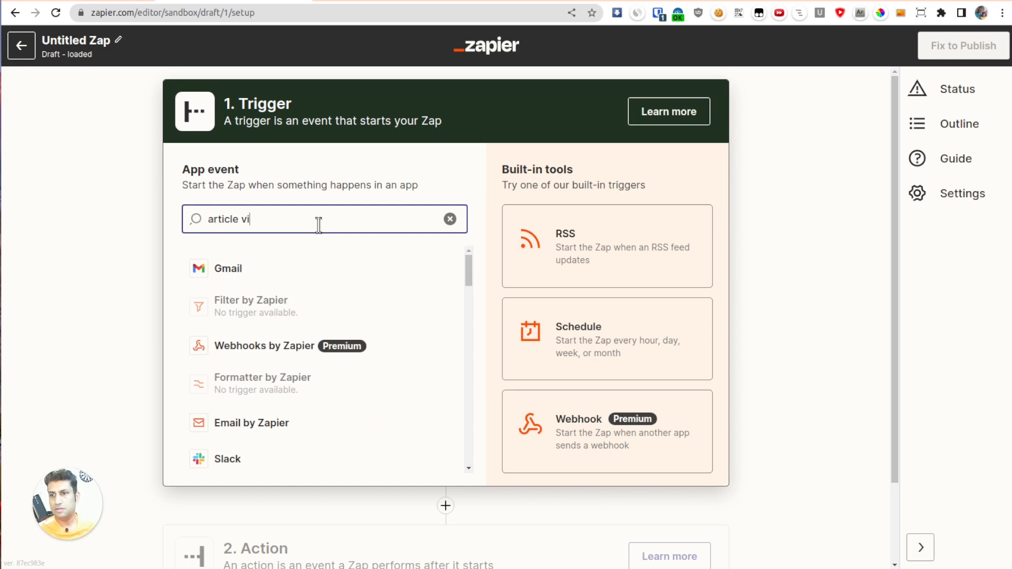
pyautogui.write('deo robot')
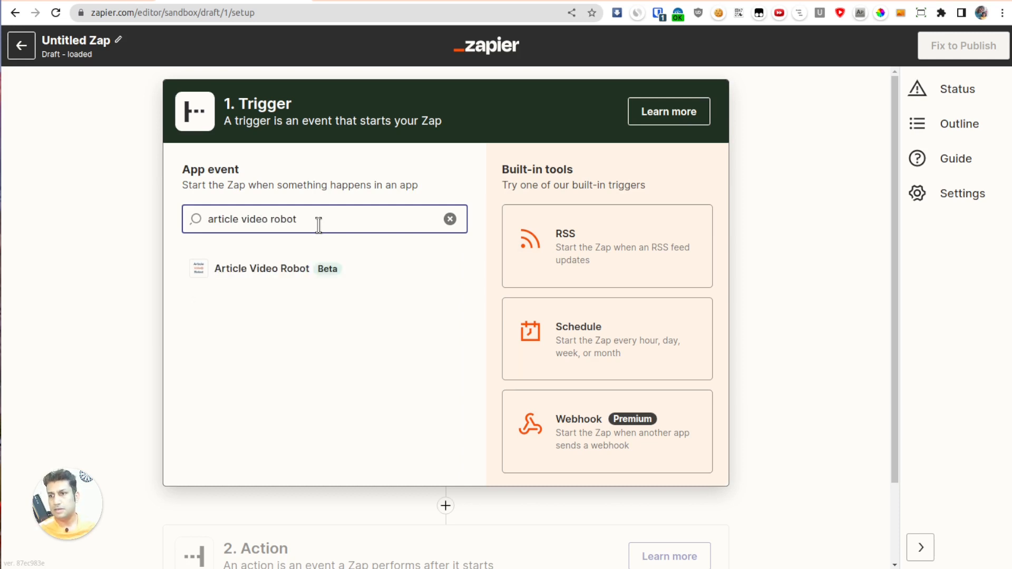
pyautogui.click(251, 285)
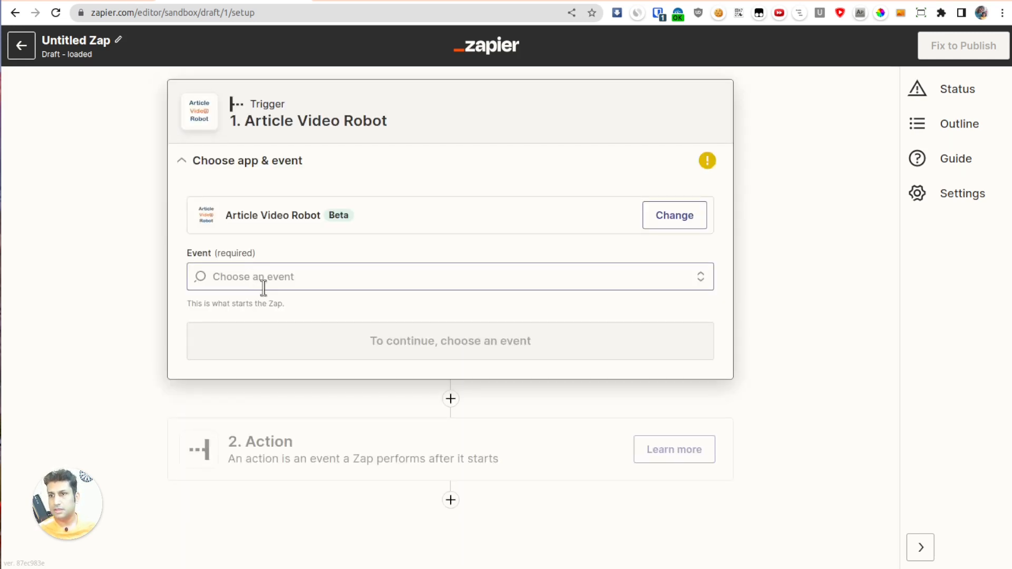
# Set the trigger event to New Video and continue to the account selection.
pyautogui.click(261, 278)
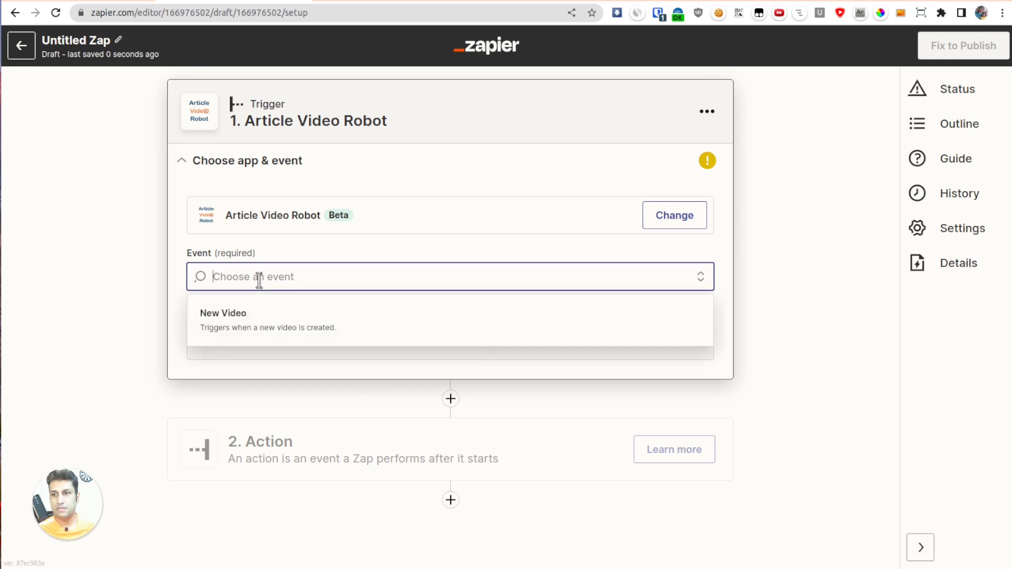
pyautogui.click(217, 323)
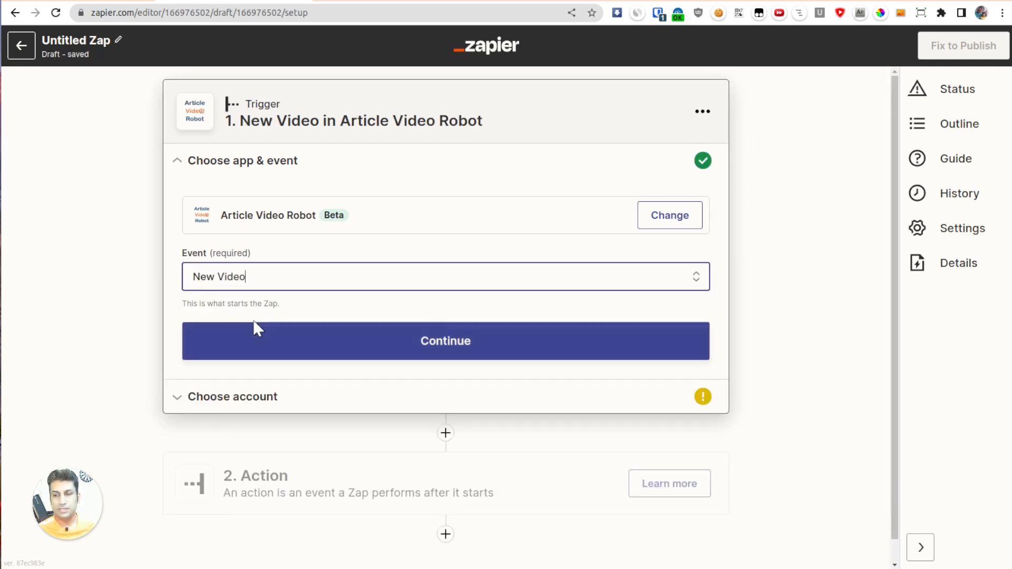
pyautogui.click(269, 340)
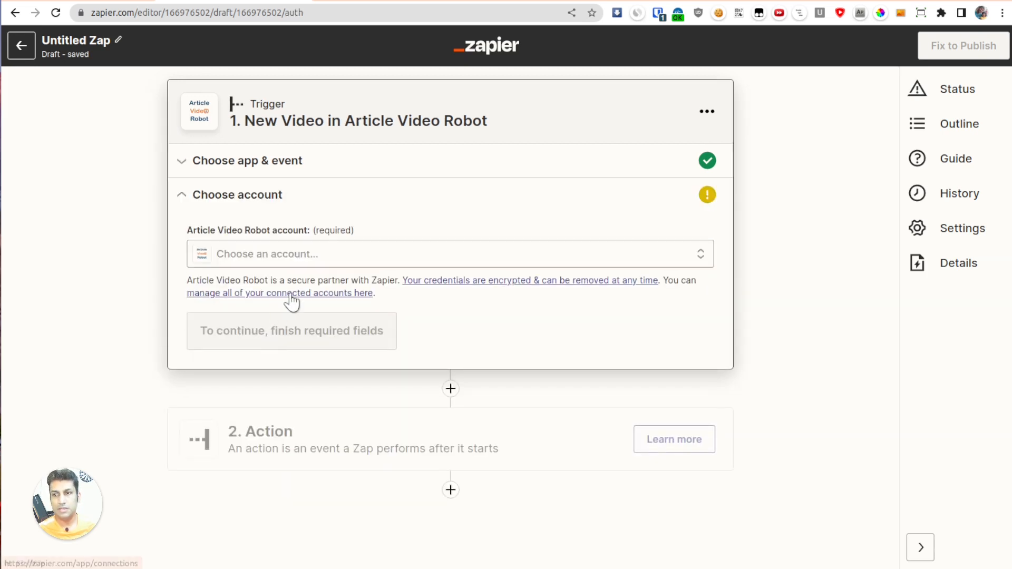
# Start connecting a new Article Video Robot account for the trigger and move the connection window into view.
pyautogui.click(280, 266)
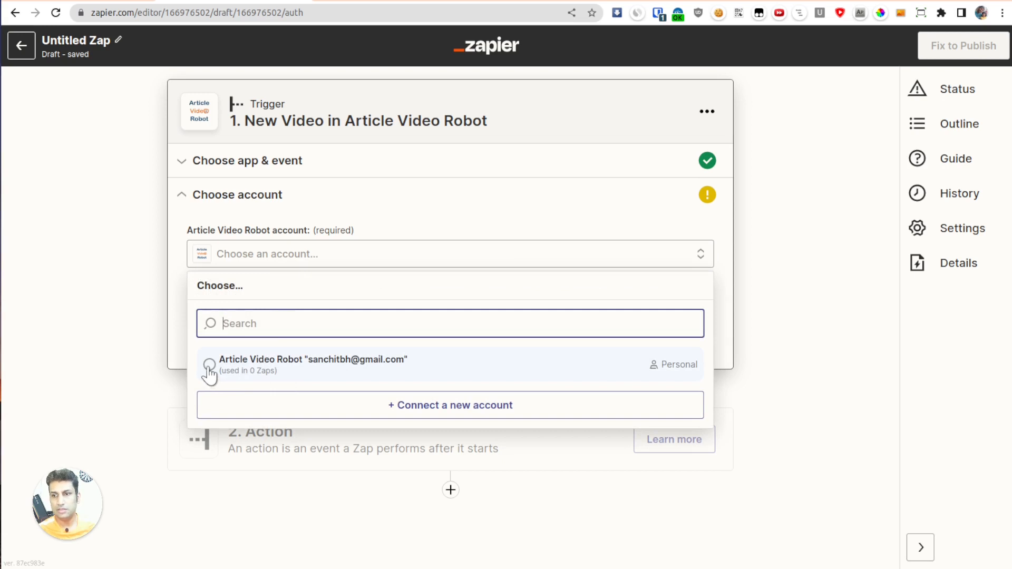
pyautogui.click(499, 410)
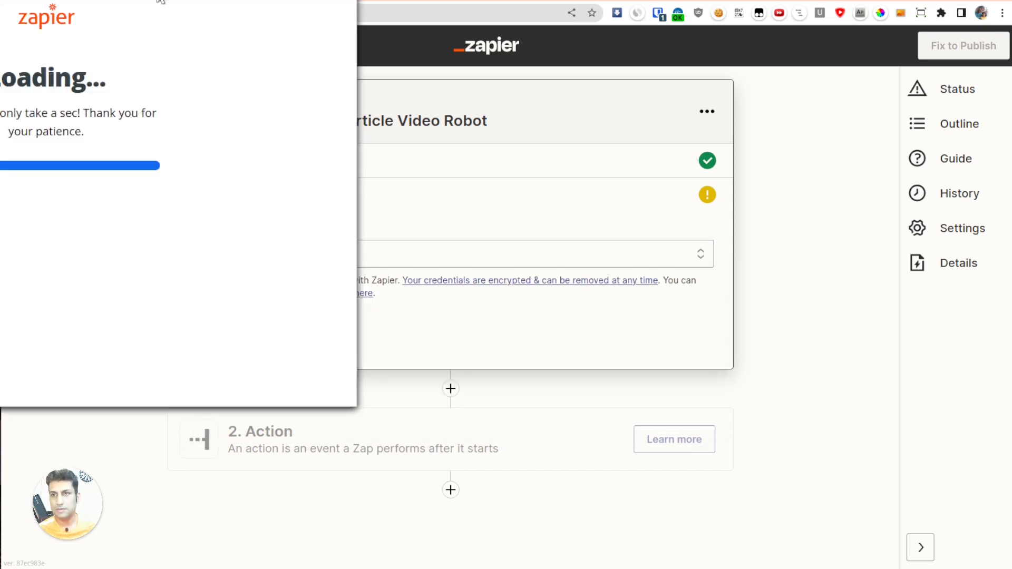
pyautogui.moveTo(122, 0); pyautogui.dragTo(515, 23)
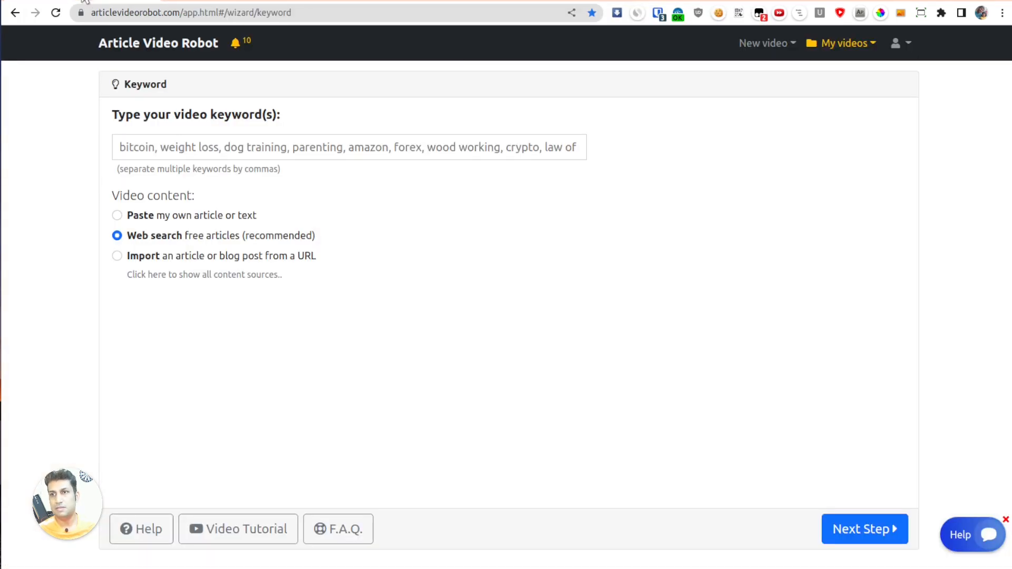
# Switch to Article Video Robot, display the account's API key for Zapier / Wordpress, and copy it.
pyautogui.click(899, 47)
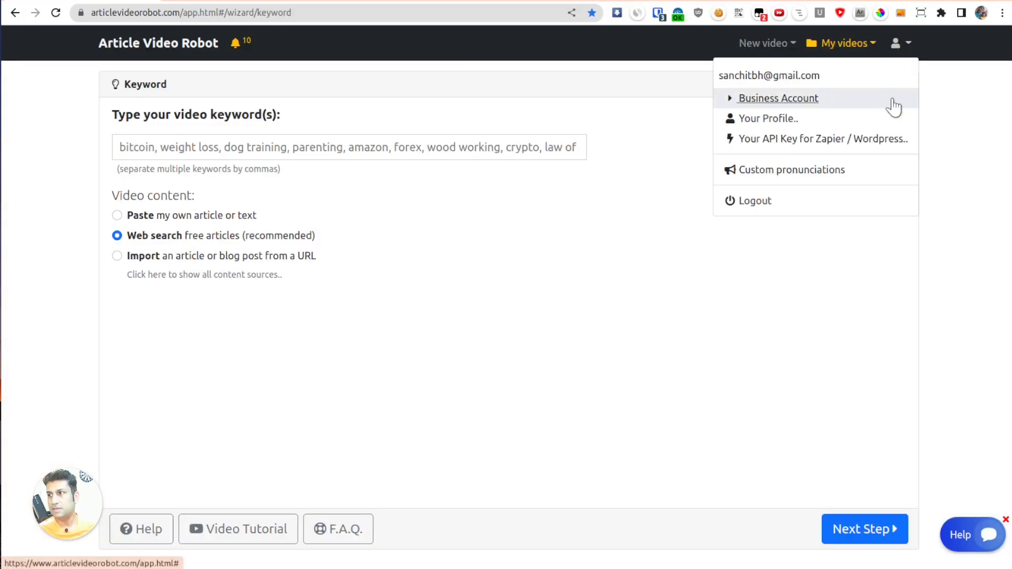
pyautogui.click(802, 139)
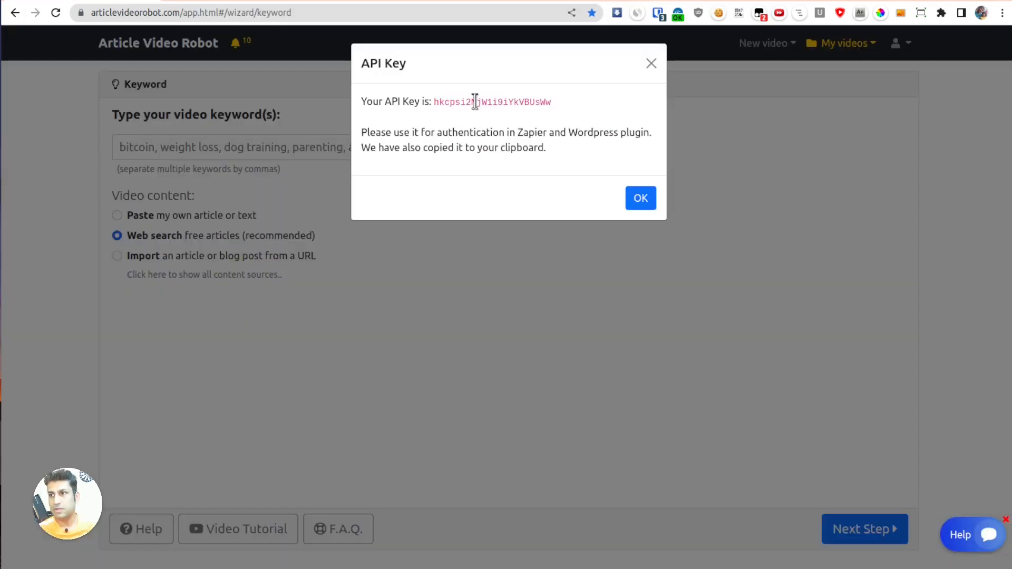
pyautogui.doubleClick(475, 101)
pyautogui.rightClick(477, 104)
pyautogui.click(488, 112)
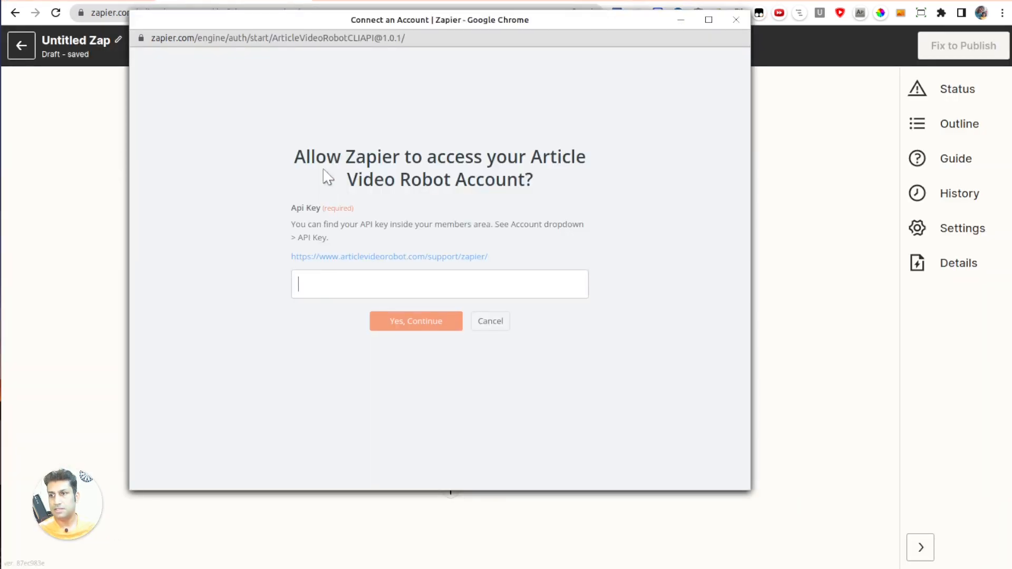
# Paste the API key into Zapier's Api Key field, authorize the Article Video Robot connection, and continue with that account.
pyautogui.rightClick(314, 284)
pyautogui.click(349, 358)
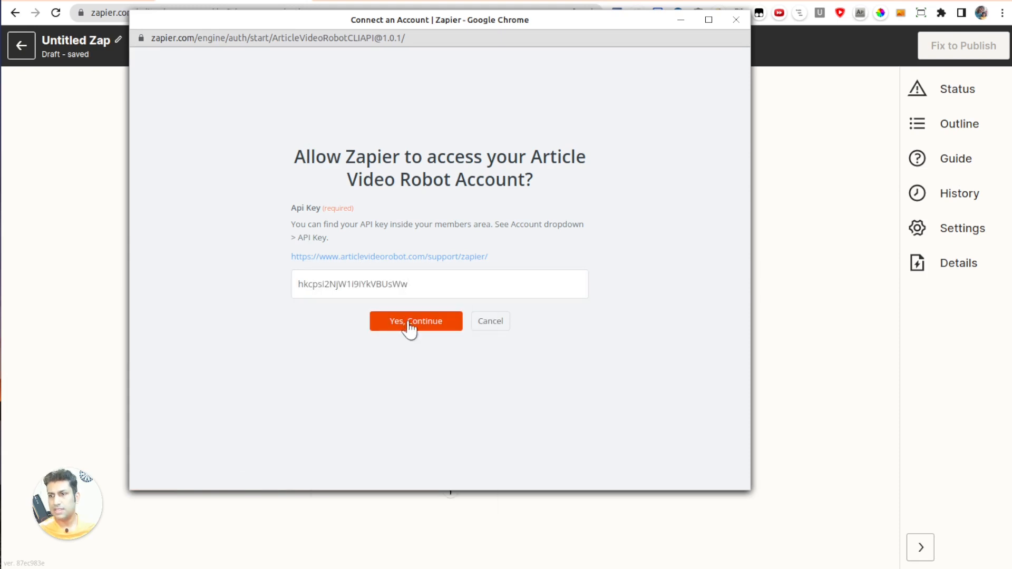
pyautogui.click(411, 326)
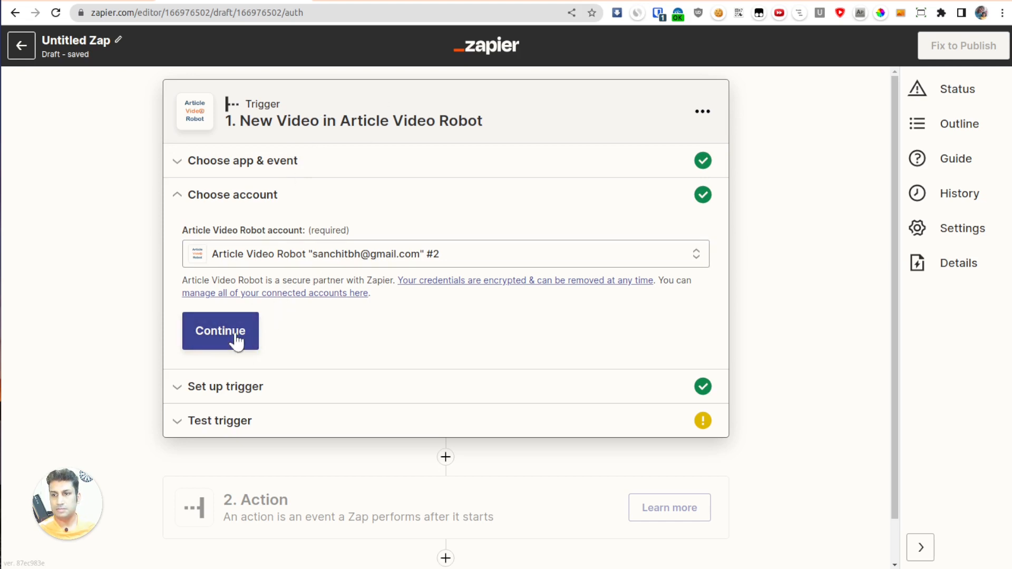
pyautogui.click(221, 331)
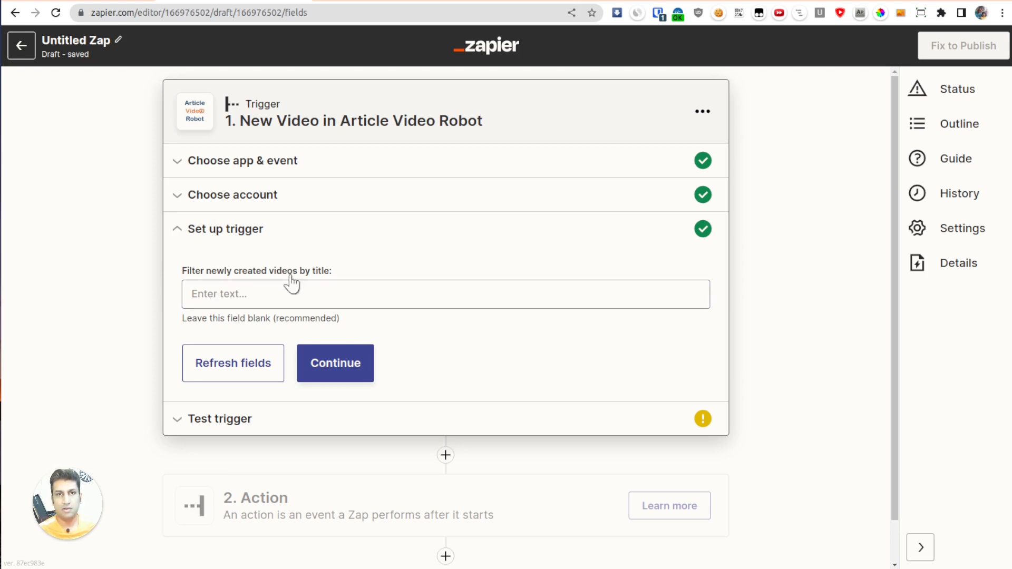
# Leave the video title filter blank, test the New Video trigger, and continue to the action.
pyautogui.click(334, 372)
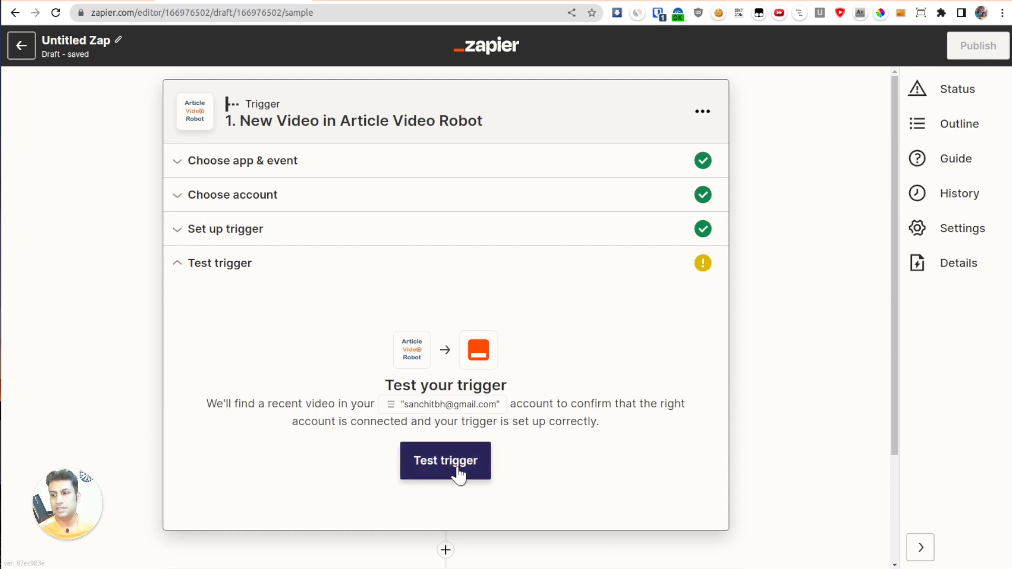
pyautogui.click(441, 467)
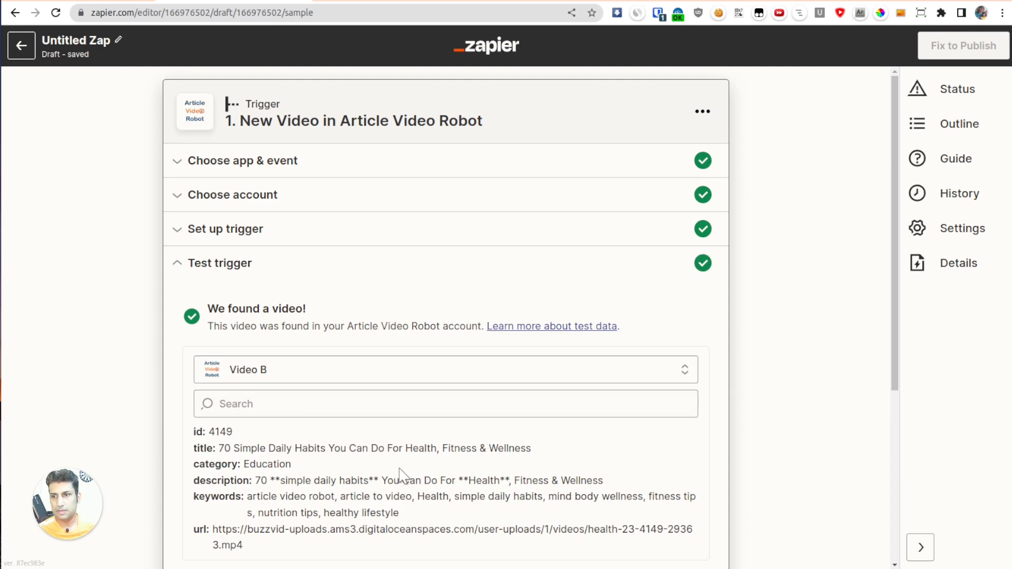
pyautogui.scroll(-2, 248, 372)
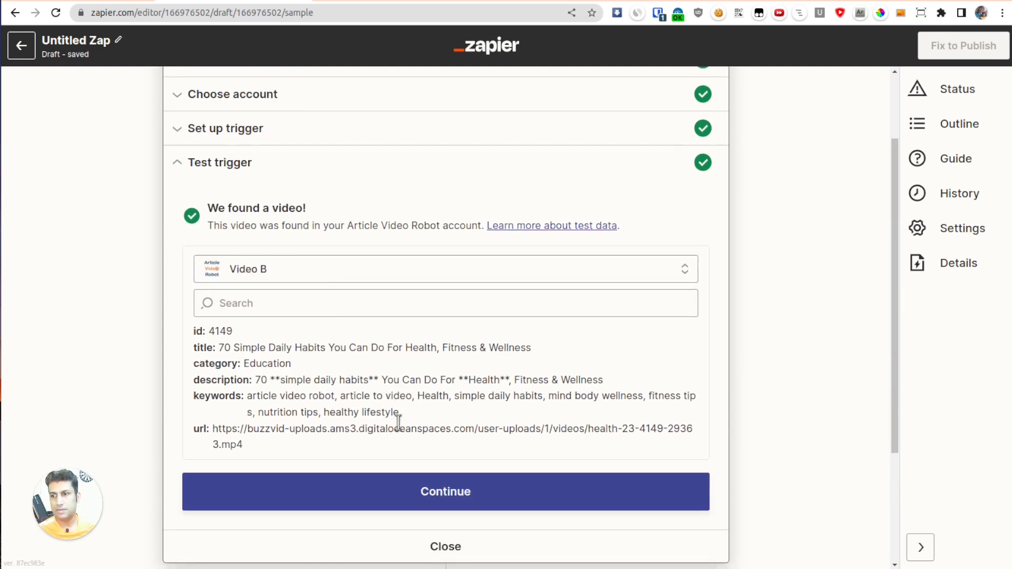
pyautogui.click(434, 491)
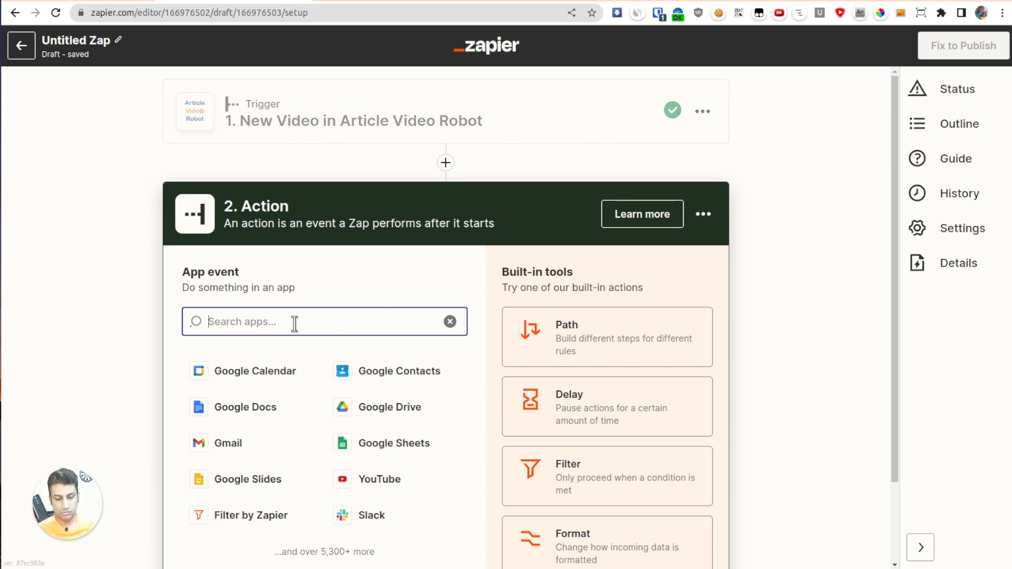
# Choose YouTube as the action app with the Upload Video event, and continue to the account selection.
pyautogui.write('youtube')
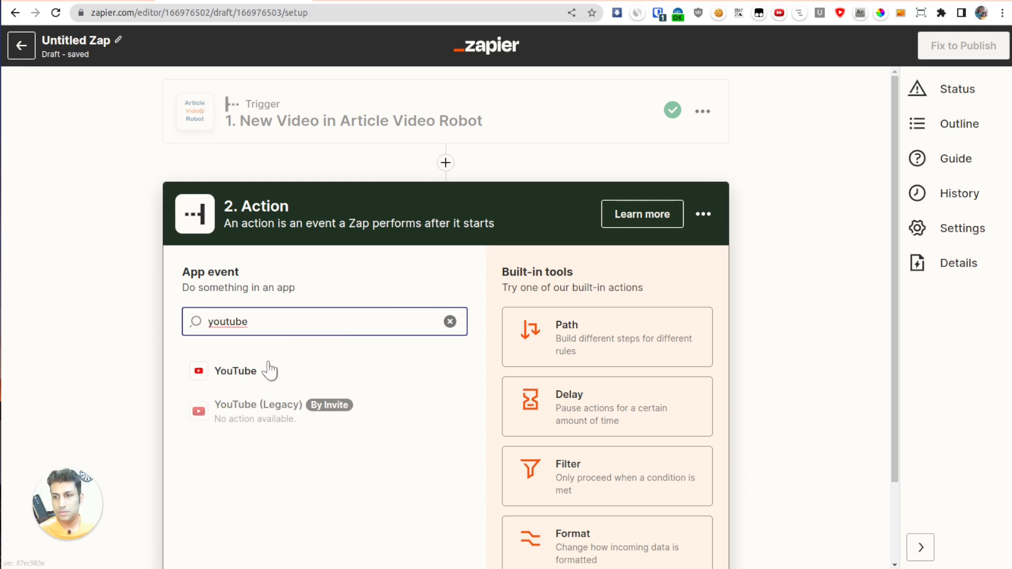
pyautogui.click(234, 379)
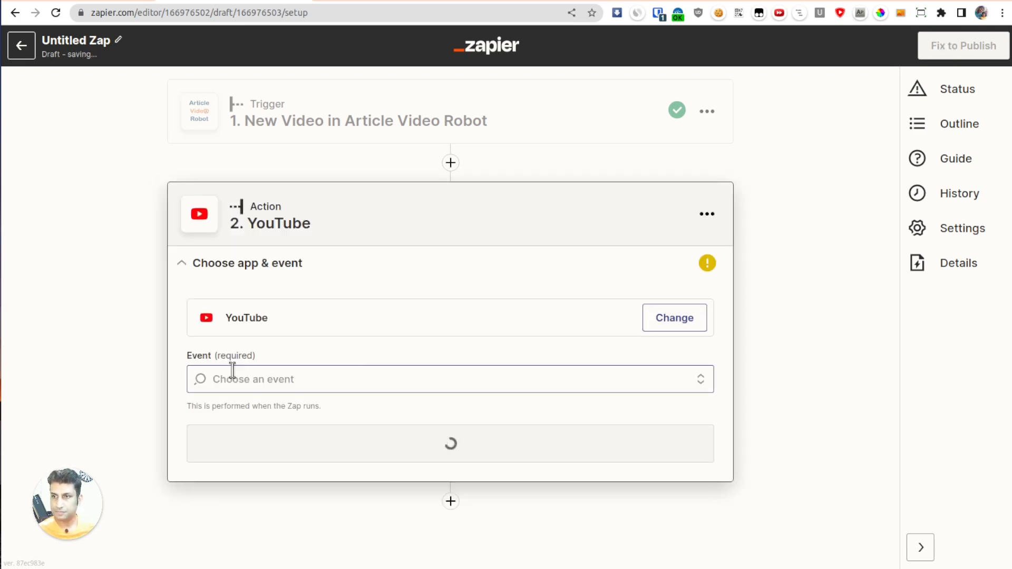
pyautogui.click(250, 375)
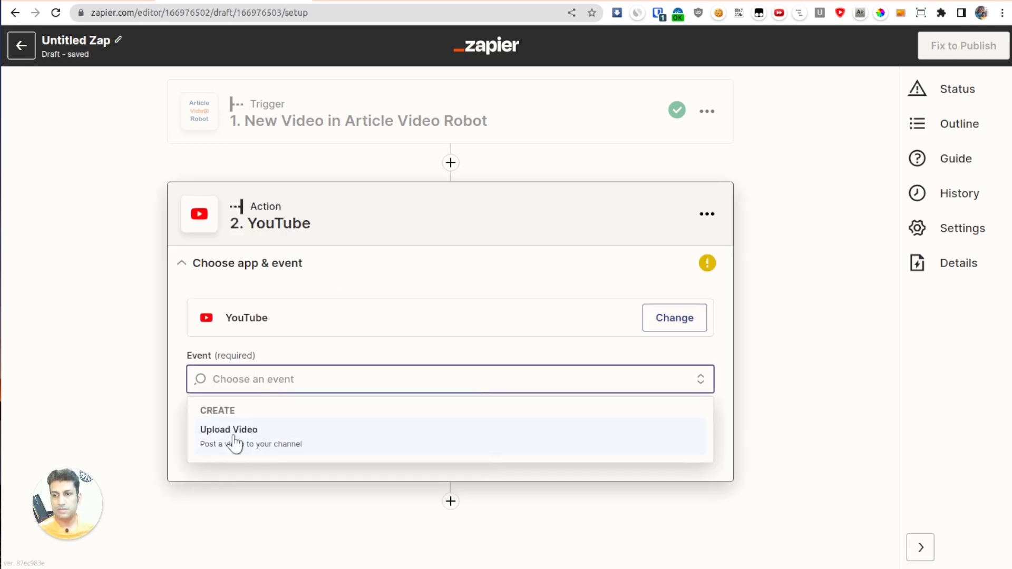
pyautogui.click(270, 443)
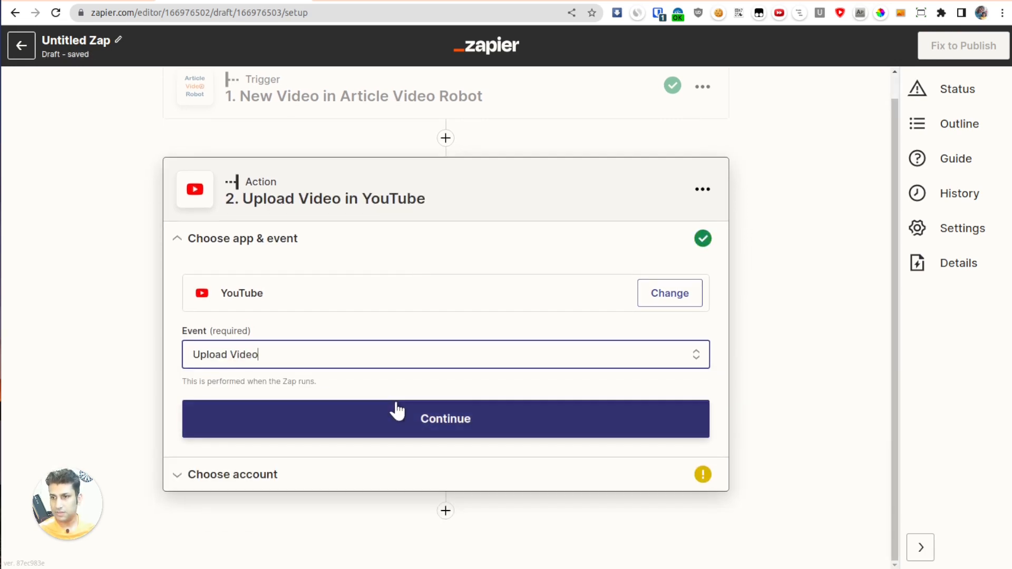
pyautogui.click(451, 416)
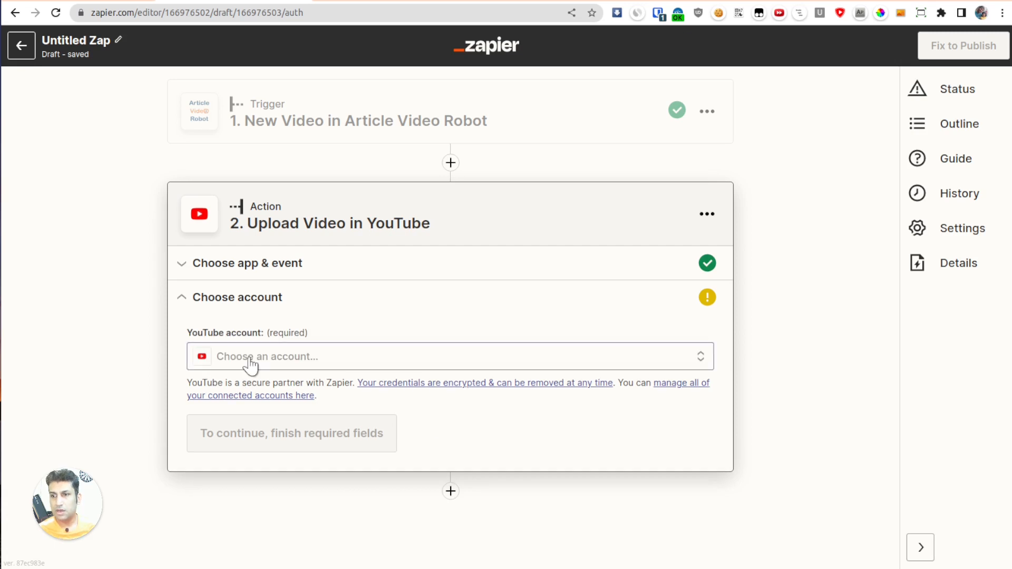
# Connect a new YouTube account for the action and allow Zapier to access the Google account.
pyautogui.click(250, 363)
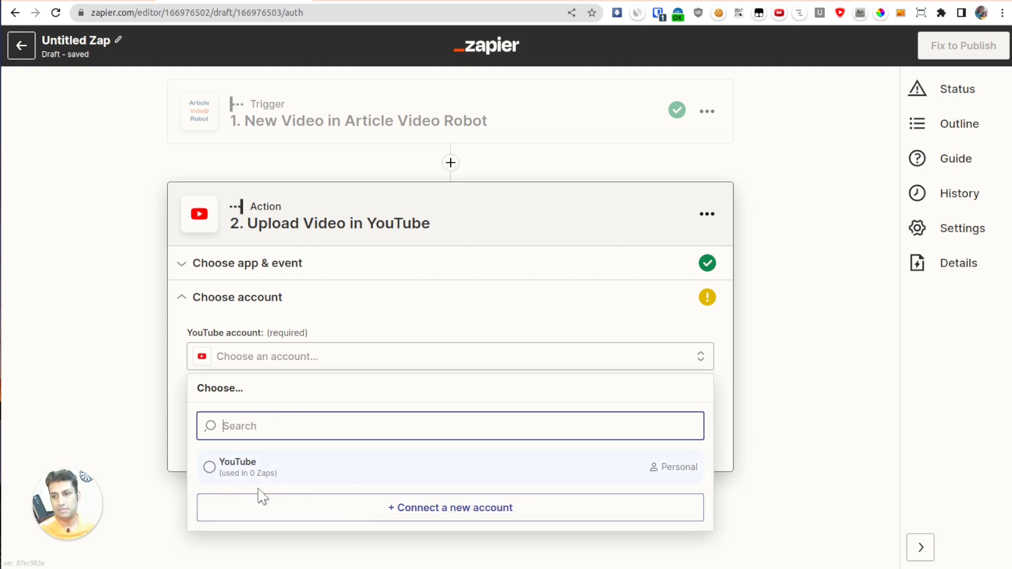
pyautogui.click(358, 506)
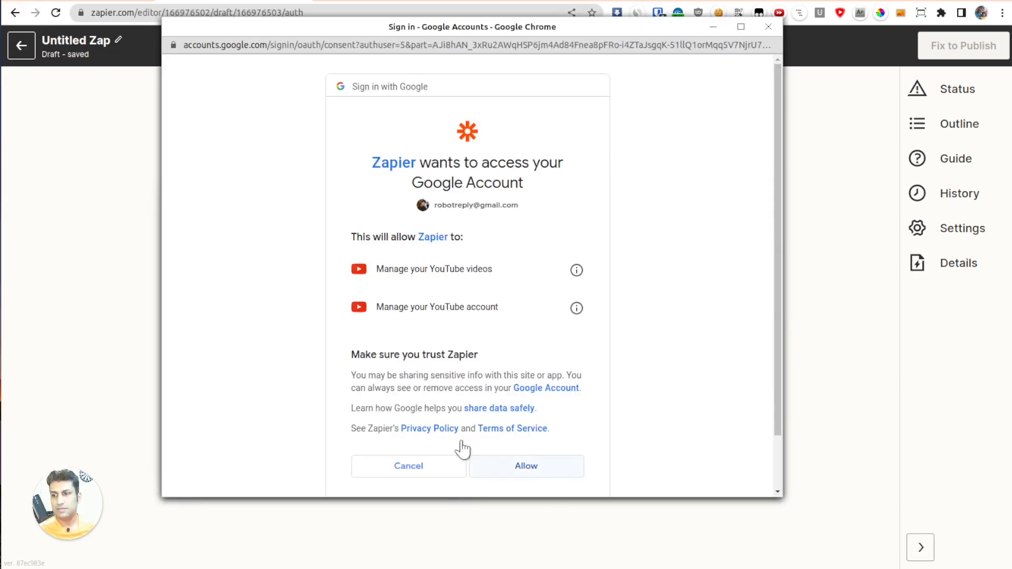
pyautogui.click(545, 468)
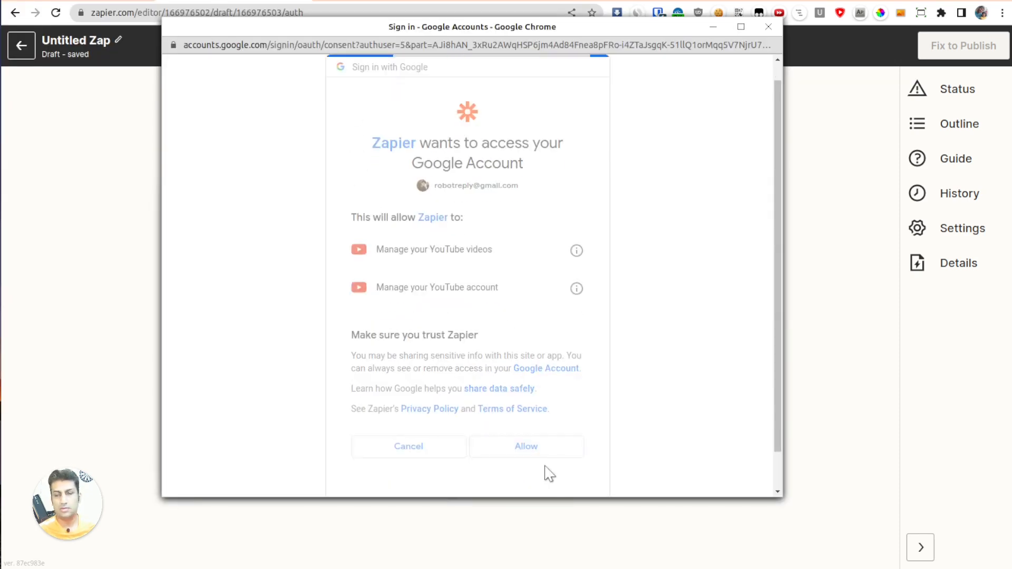
# Open youtube.com in a new browser tab and go to the channel's content list in YouTube Studio.
pyautogui.click(328, 2)
pyautogui.write('youtube.com')
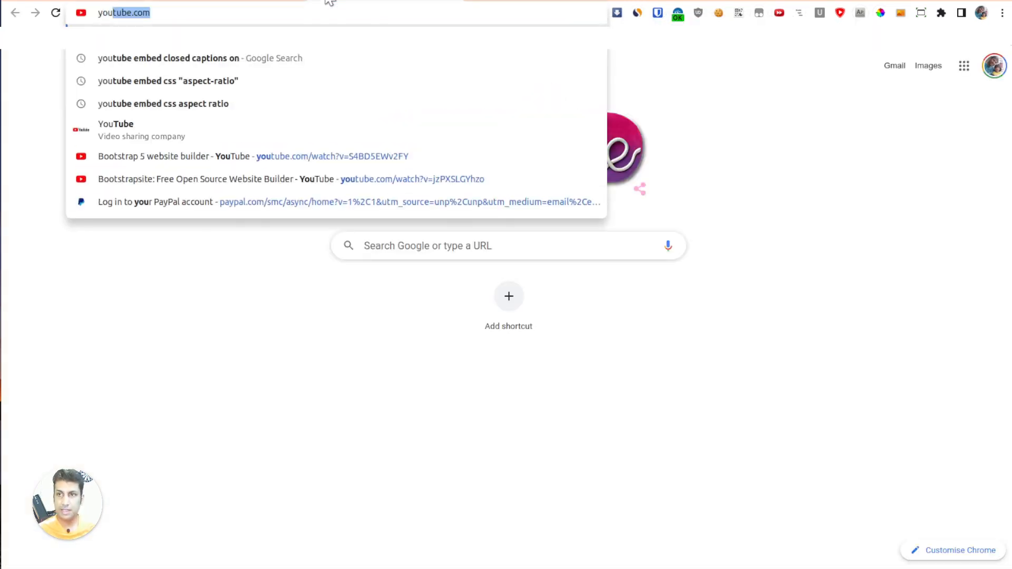
pyautogui.press('Return')
pyautogui.click(979, 44)
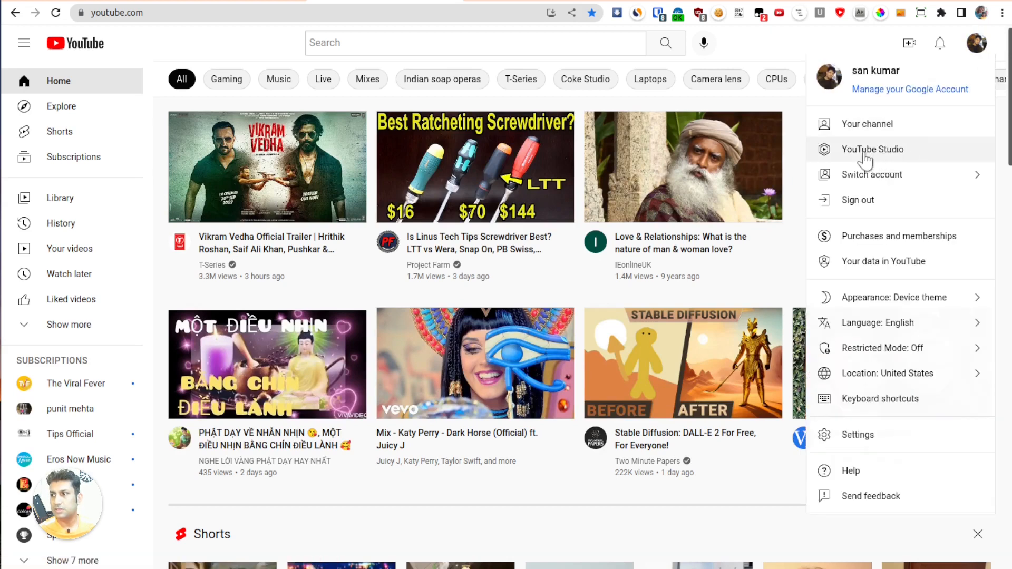
pyautogui.click(865, 155)
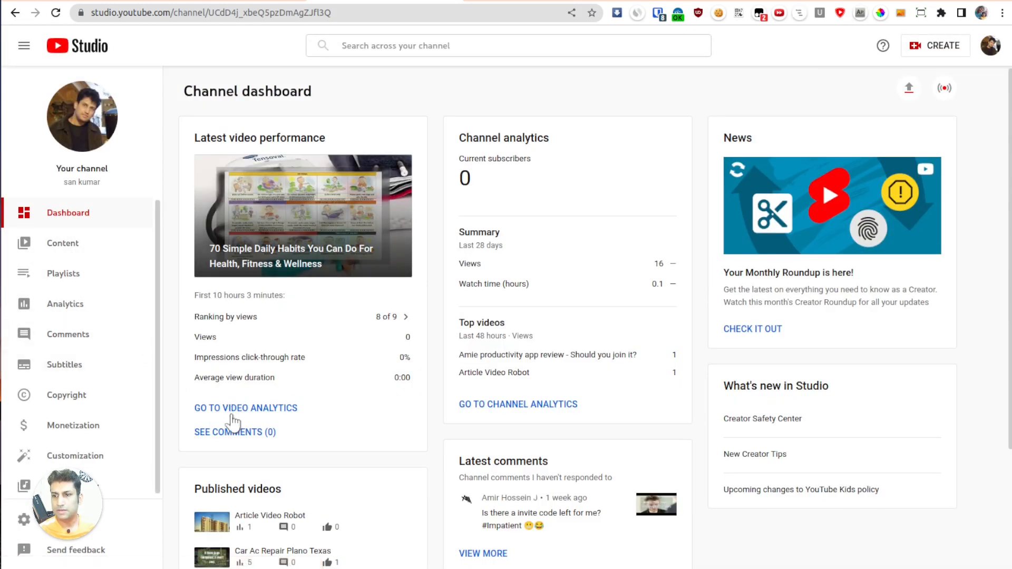
pyautogui.click(77, 245)
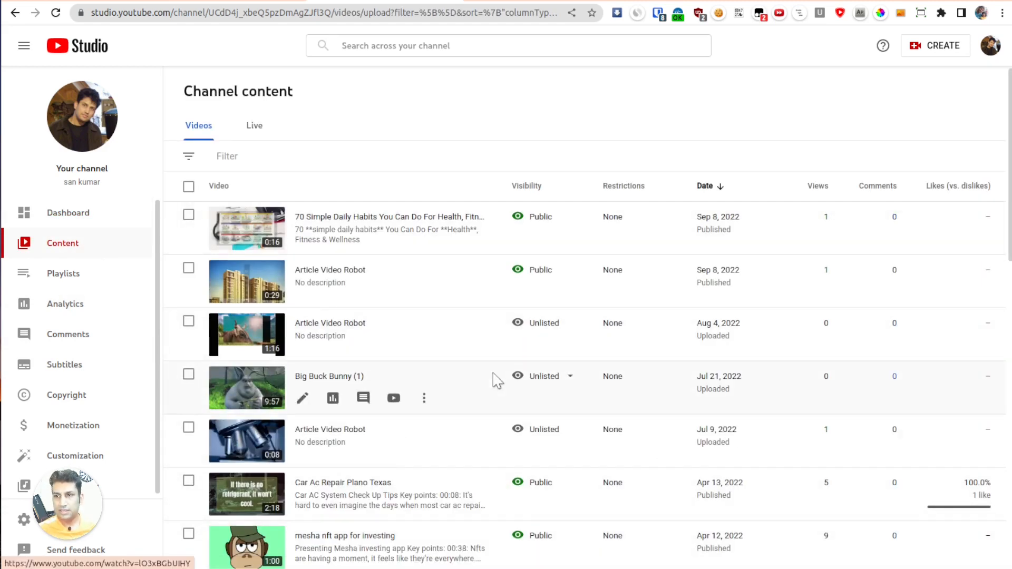
# Look through the channel's uploaded videos and their visibility in the content list.
pyautogui.scroll(-1, 482, 360)
pyautogui.scroll(-3, 482, 360)
pyautogui.scroll(4, 482, 369)
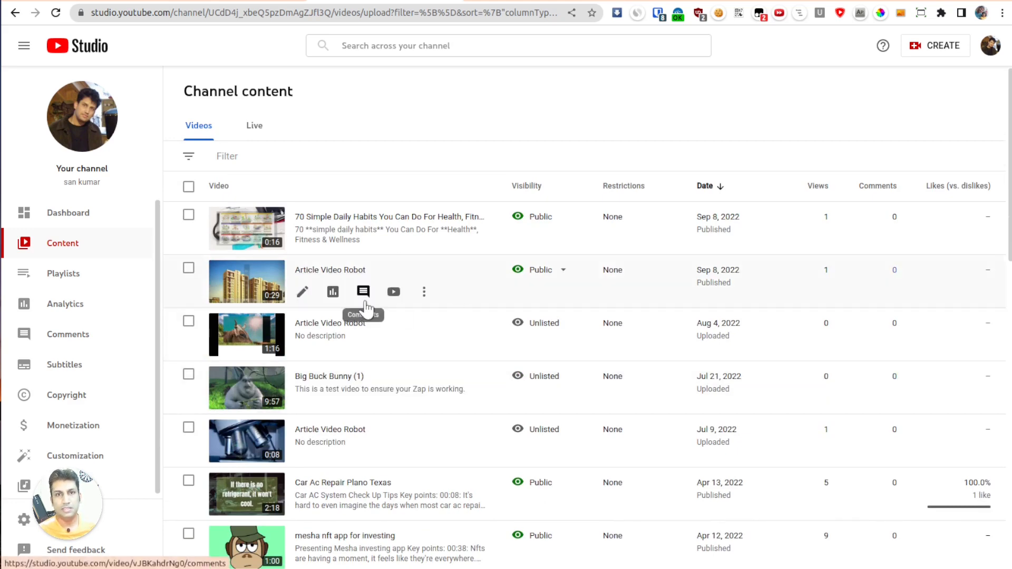
pyautogui.scroll(-8, 595, 420)
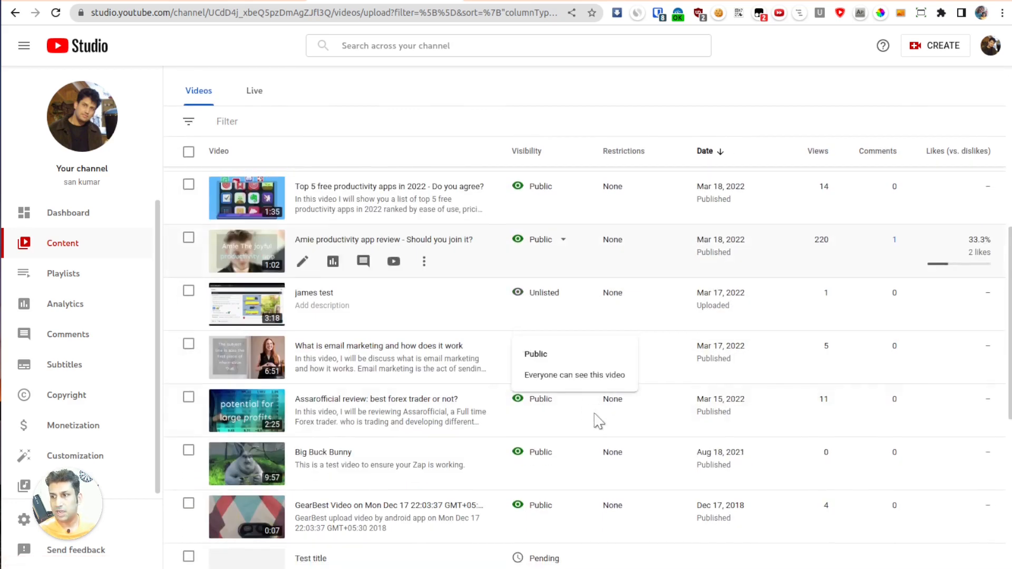
pyautogui.scroll(-6, 549, 453)
pyautogui.scroll(4, 477, 451)
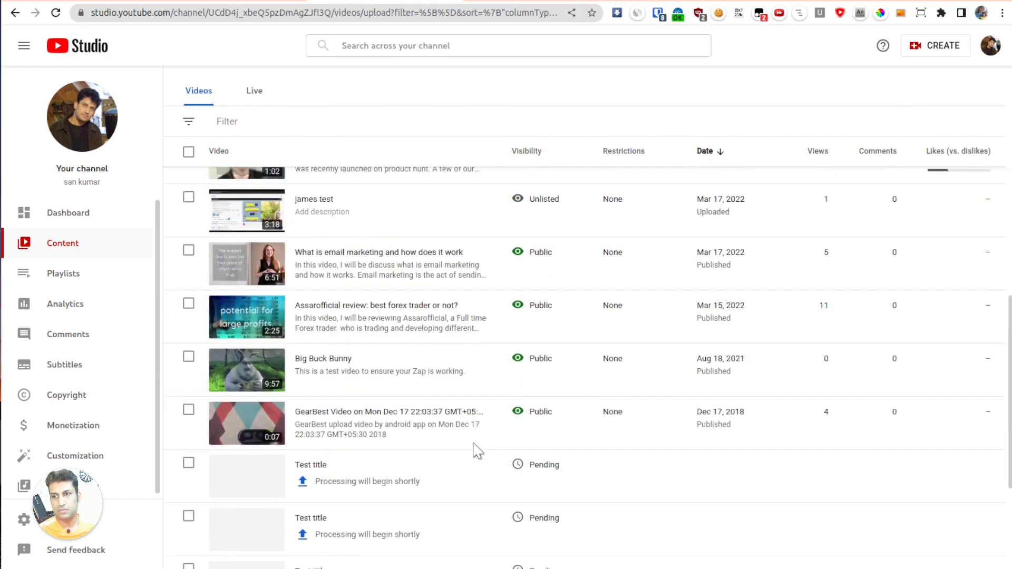
pyautogui.scroll(10, 477, 451)
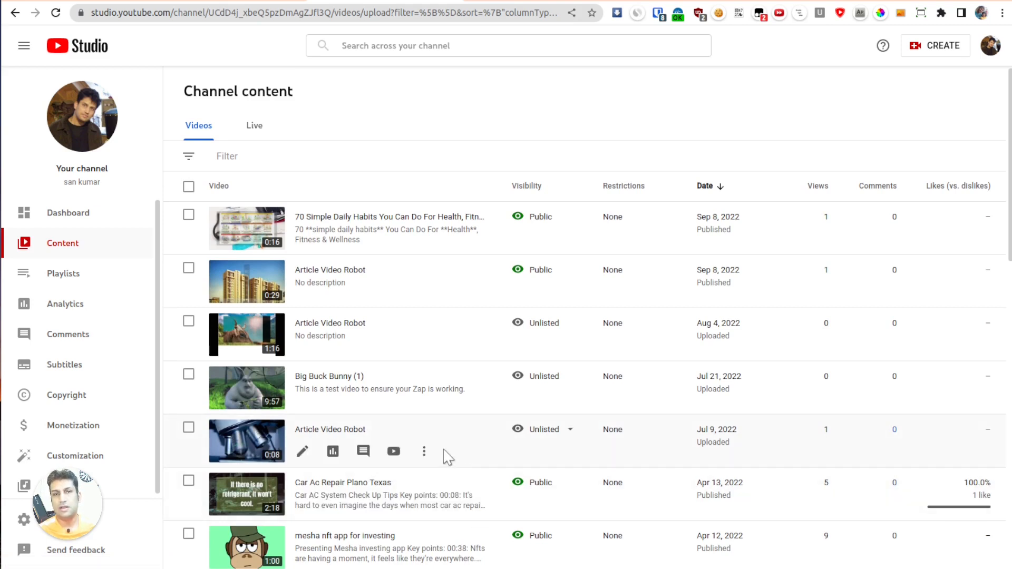
# Switch back to the Zap in Zapier and continue with the newly connected YouTube account to the action setup.
pyautogui.click(226, 3)
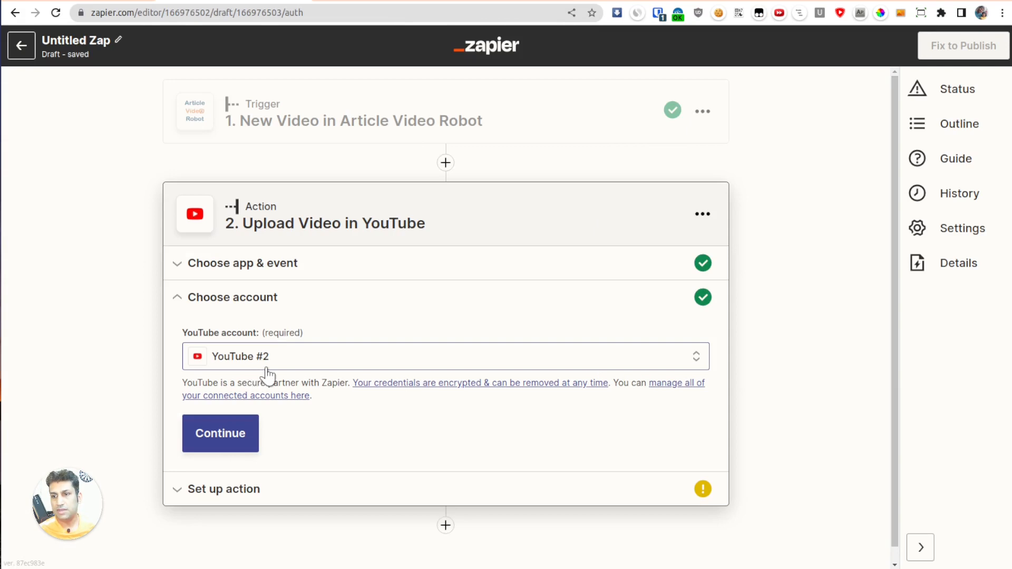
pyautogui.click(216, 445)
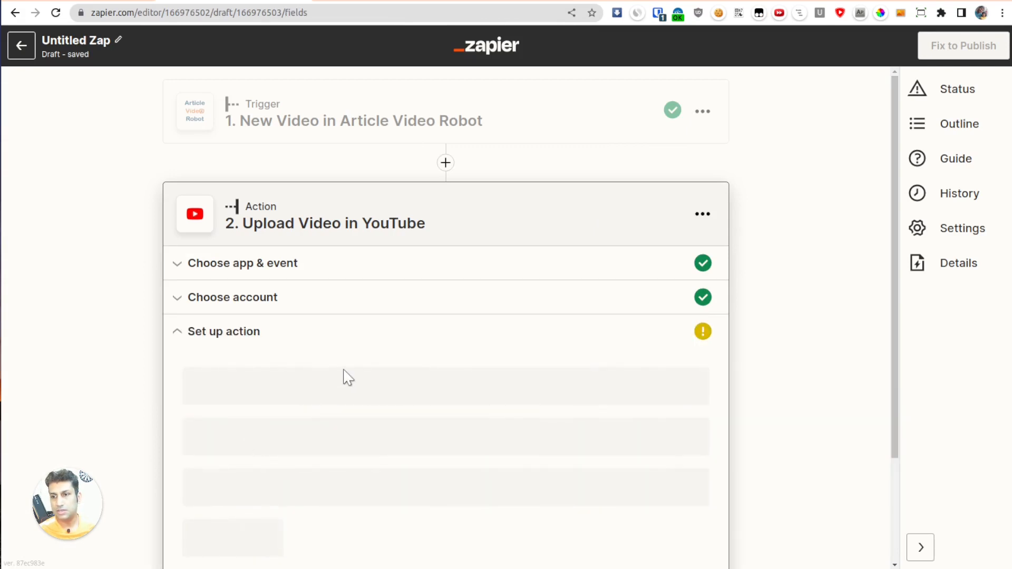
pyautogui.scroll(-3, 354, 372)
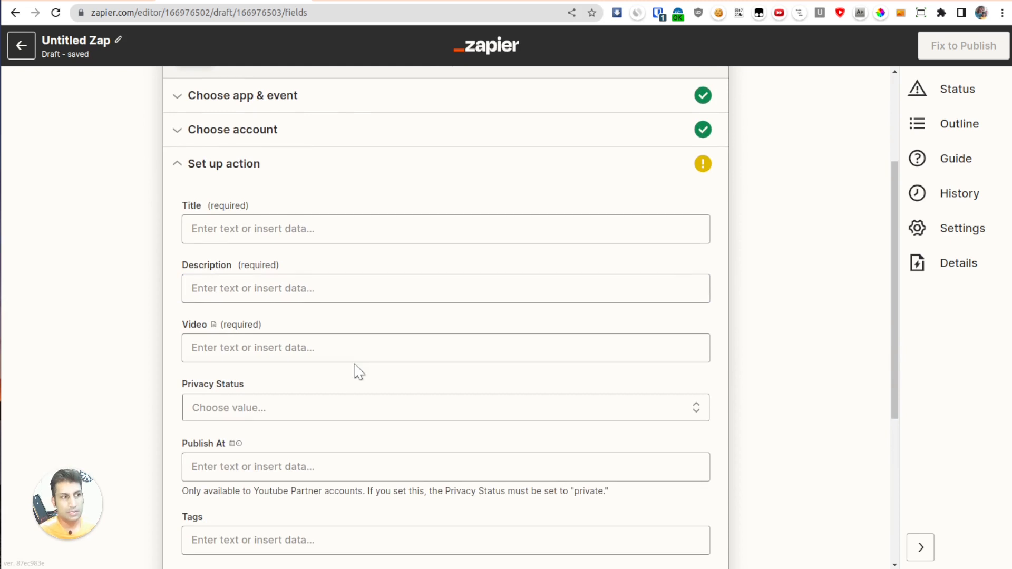
# Map the YouTube upload's Title to the Title from the New Video trigger.
pyautogui.scroll(-1, 359, 371)
pyautogui.click(226, 197)
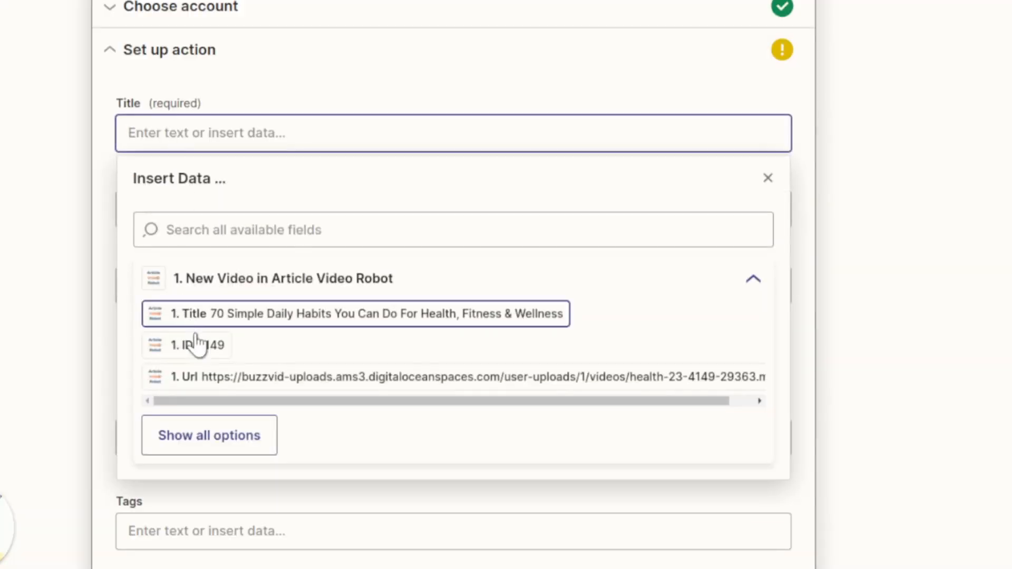
pyautogui.click(245, 317)
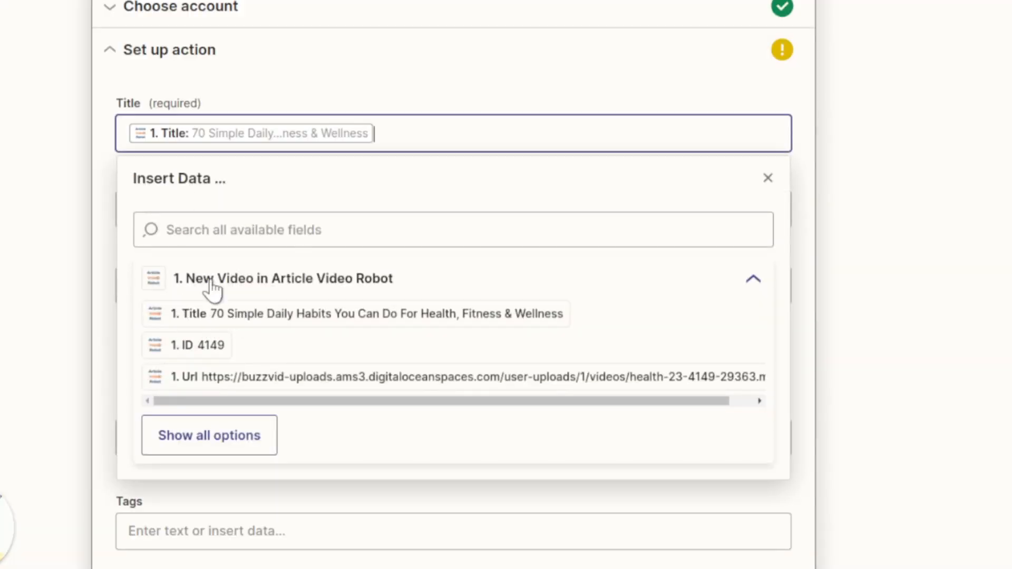
pyautogui.click(68, 232)
# Show all trigger data options for the upload's Description and map it to the trigger's Description.
pyautogui.click(151, 211)
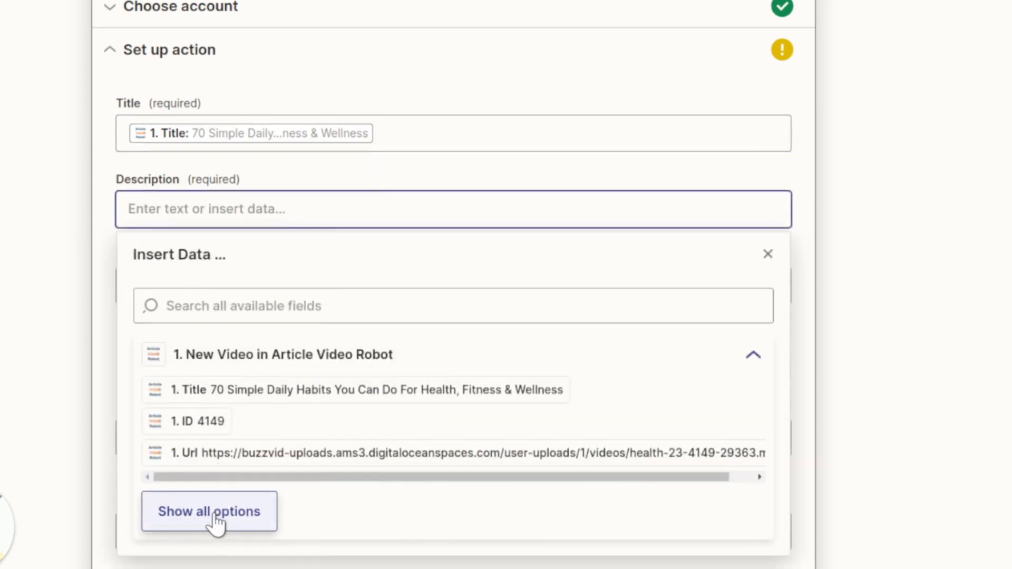
pyautogui.scroll(-3, 216, 520)
pyautogui.click(190, 389)
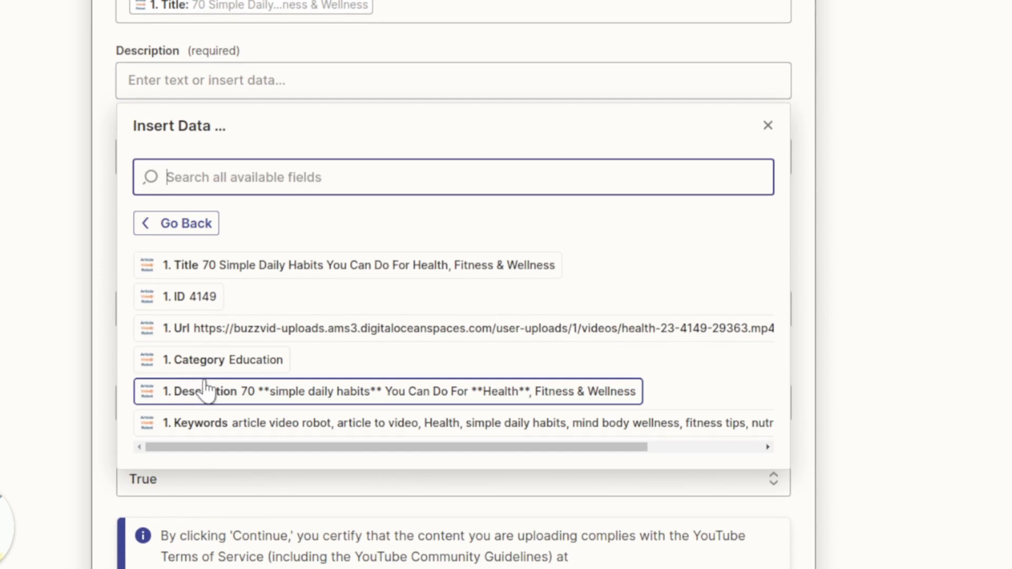
pyautogui.click(231, 396)
pyautogui.click(61, 210)
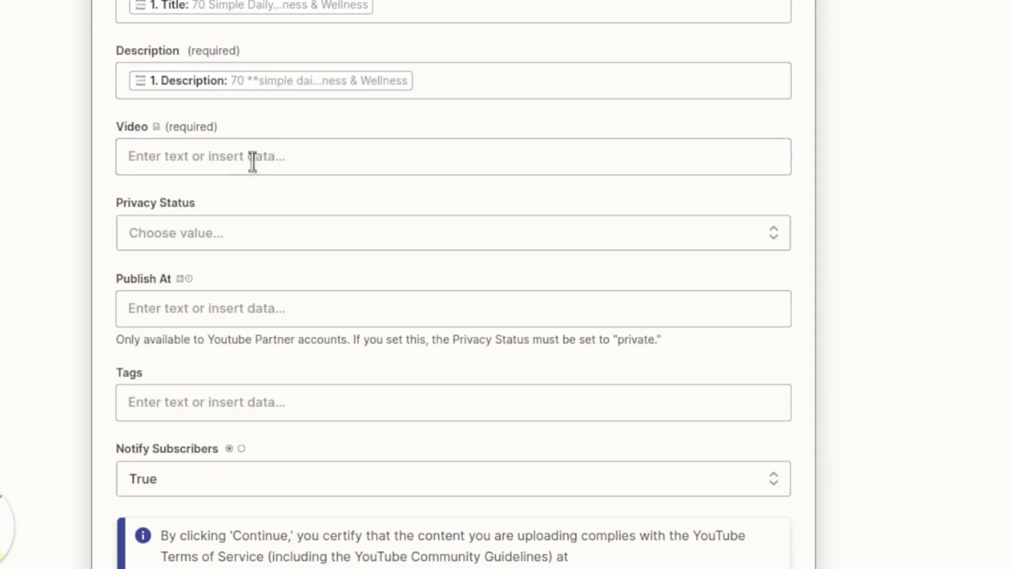
# Map the upload's Video field to the trigger's Url and set the Privacy Status to public.
pyautogui.click(211, 160)
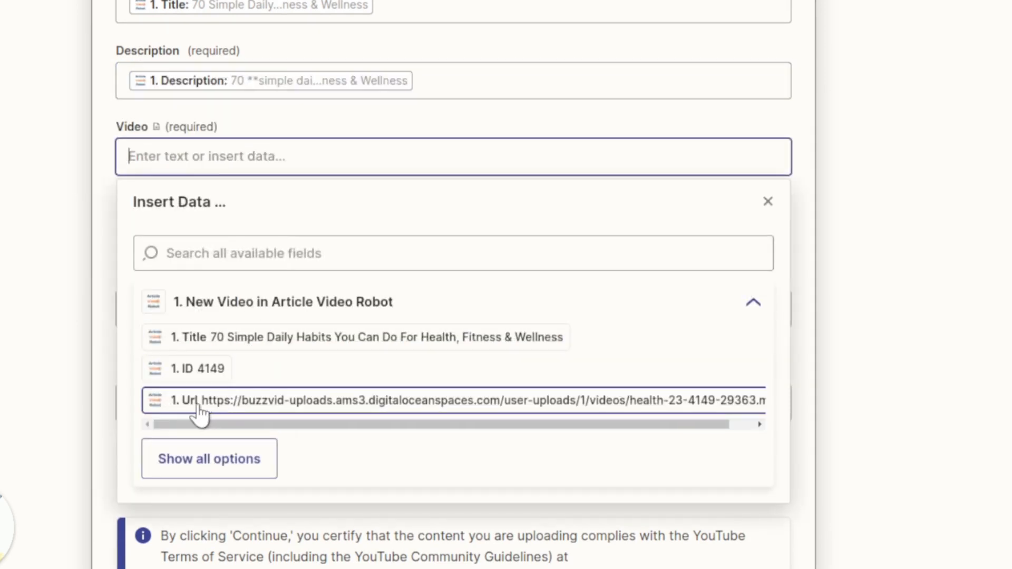
pyautogui.scroll(-2, 192, 403)
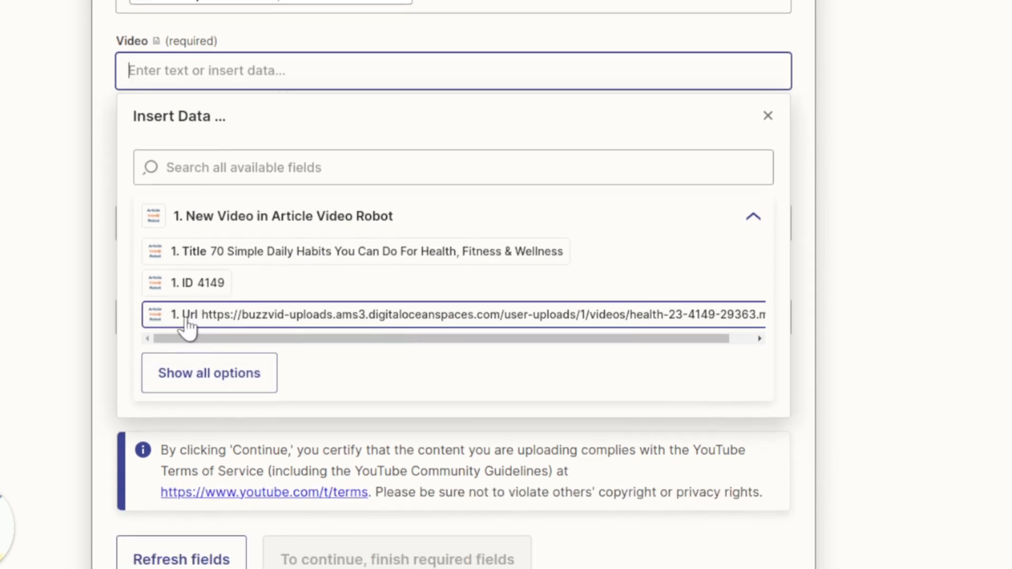
pyautogui.click(183, 316)
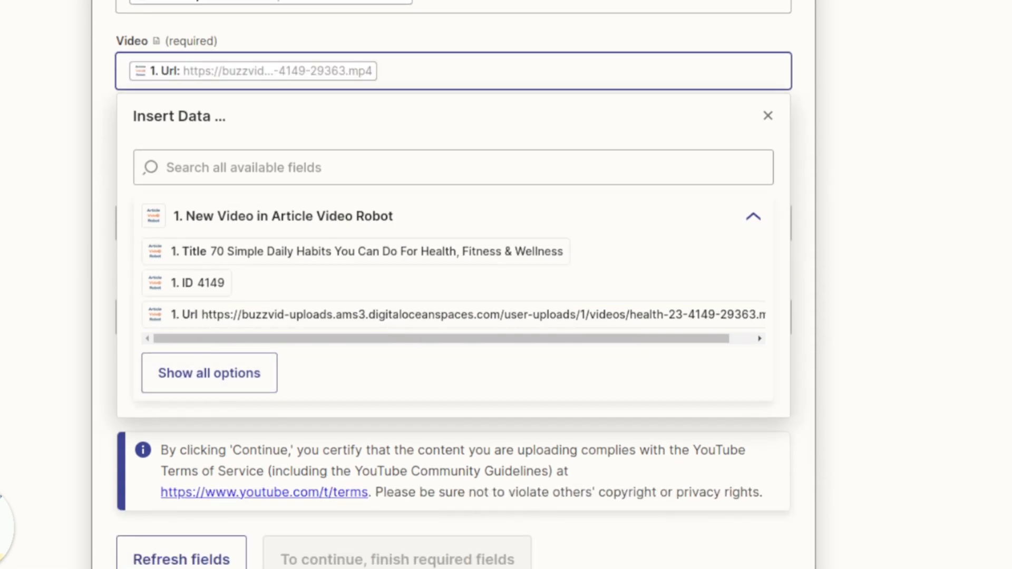
pyautogui.click(191, 157)
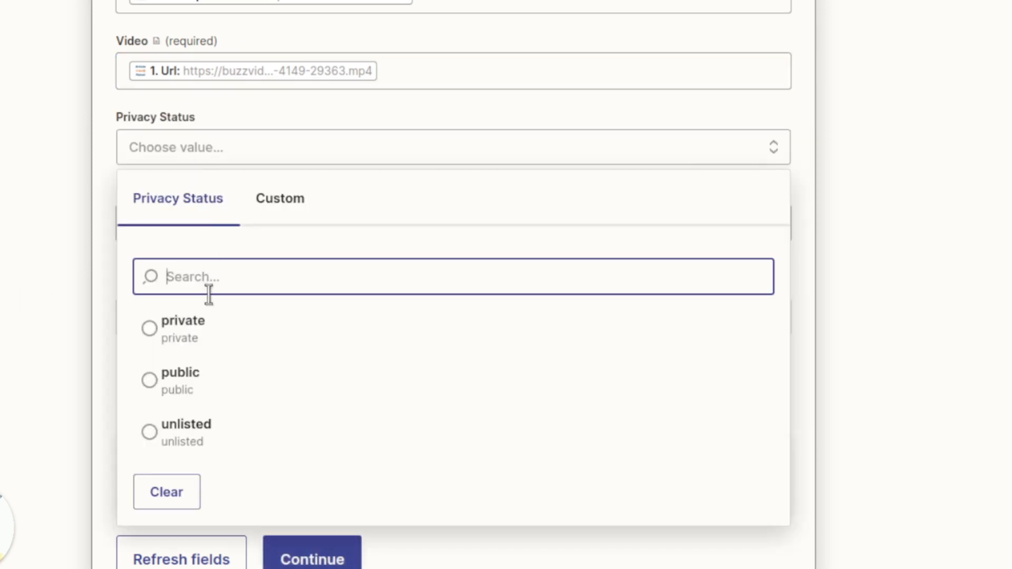
pyautogui.click(161, 383)
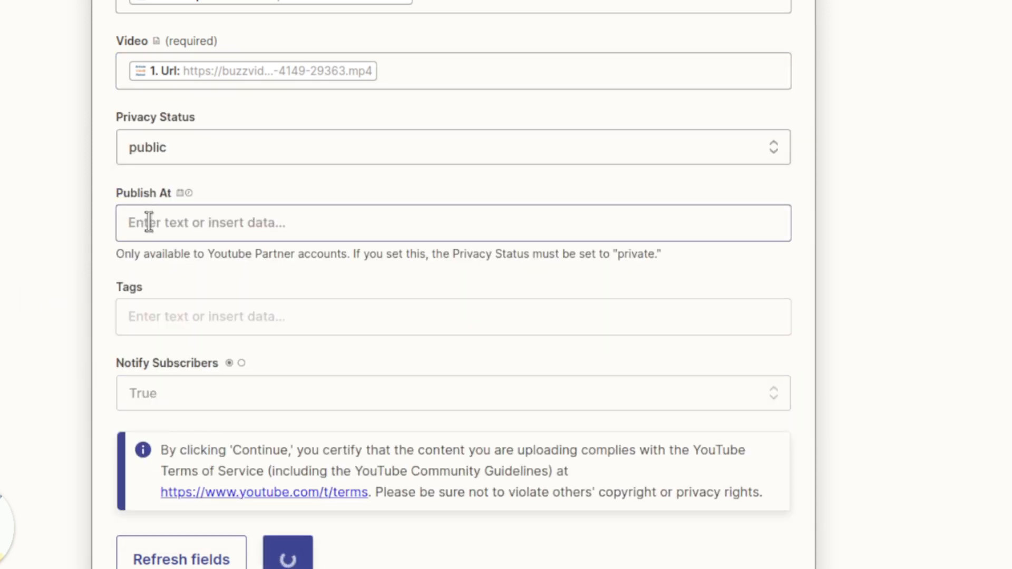
# Show all trigger data options for the upload's Tags and map them to the trigger's Keywords.
pyautogui.click(179, 317)
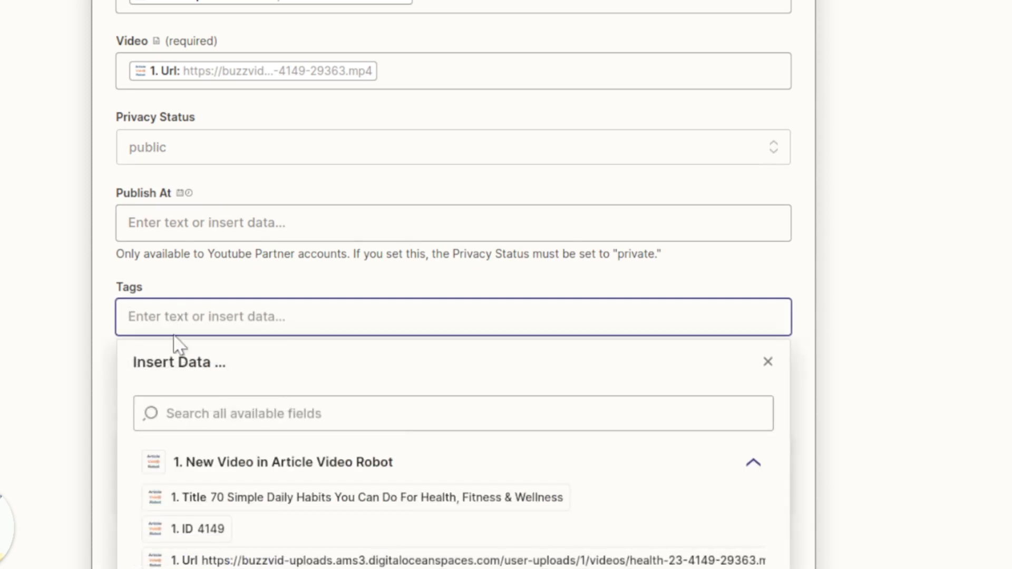
pyautogui.scroll(-2, 177, 346)
pyautogui.scroll(-1, 203, 540)
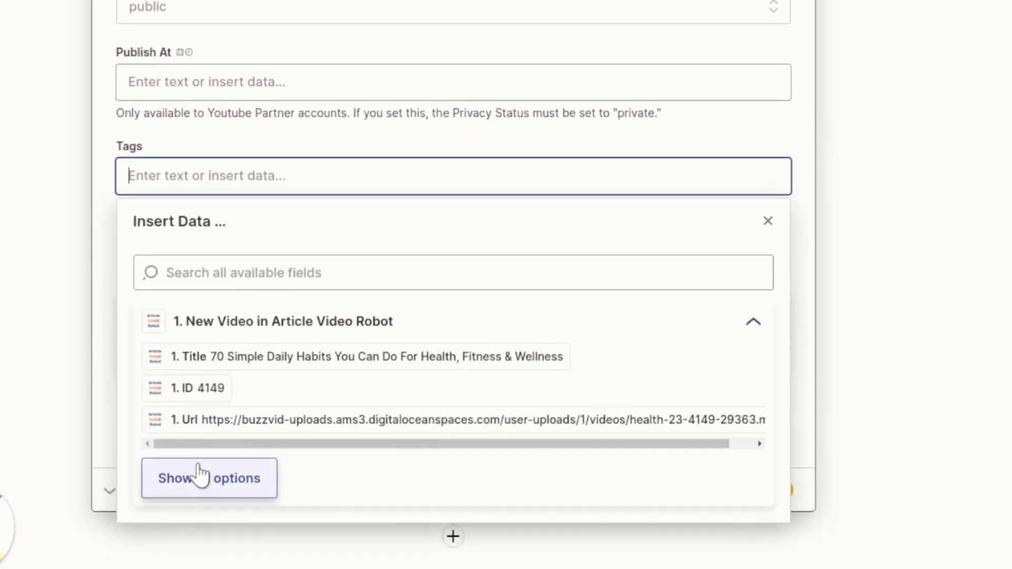
pyautogui.click(198, 477)
pyautogui.click(220, 522)
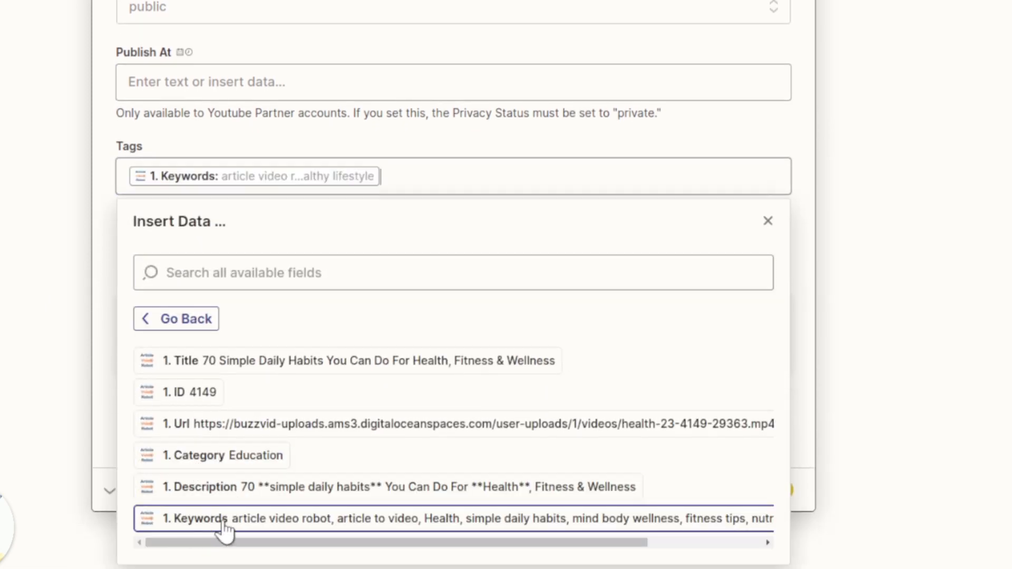
pyautogui.click(79, 336)
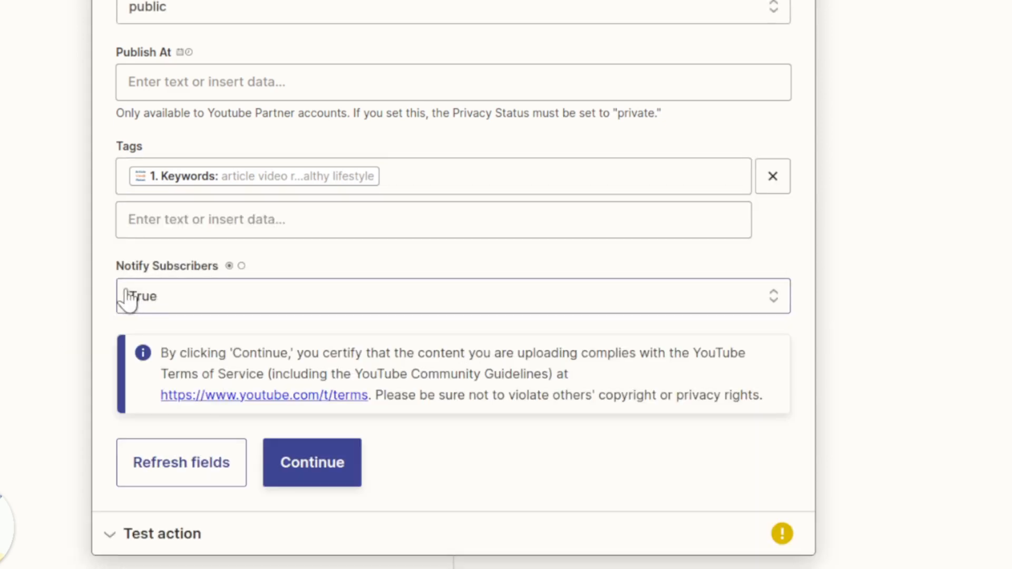
# Set Notify Subscribers to False, continue to the action test, and review the upload data it will send.
pyautogui.click(154, 305)
pyautogui.click(144, 488)
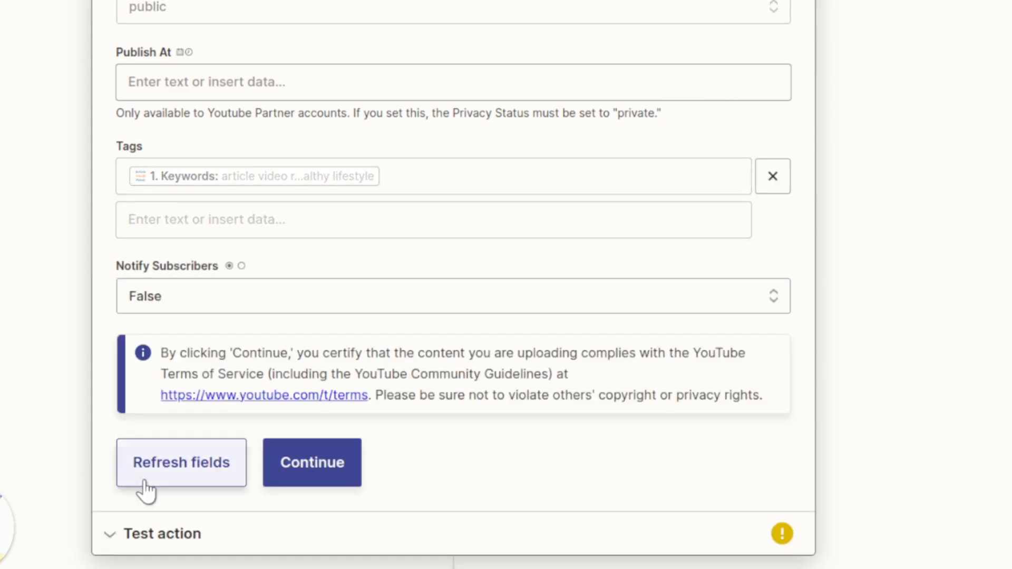
pyautogui.click(322, 474)
pyautogui.scroll(2, 262, 359)
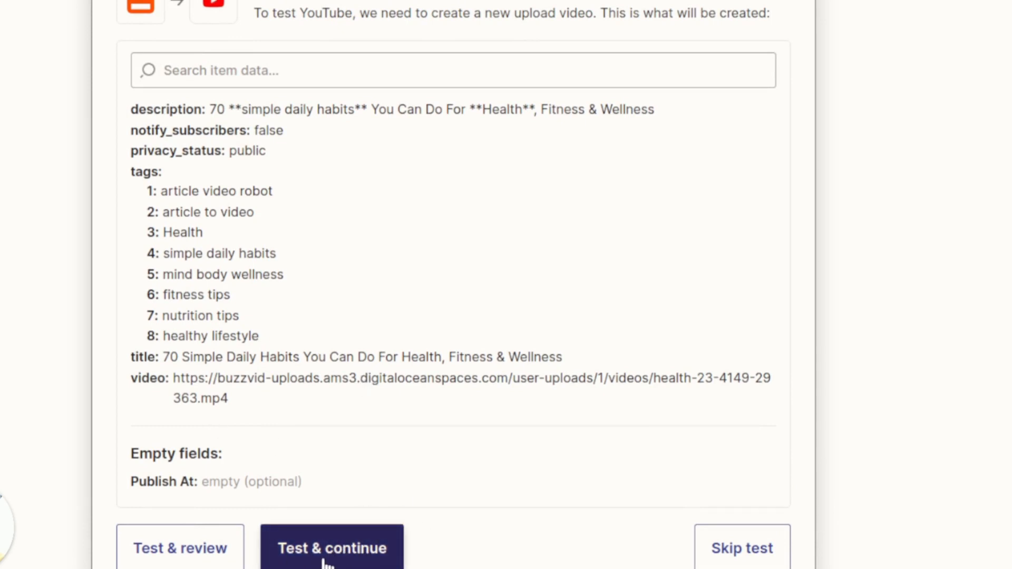
# Run the YouTube upload test and review the sample data it returns through to the upload status.
pyautogui.click(341, 559)
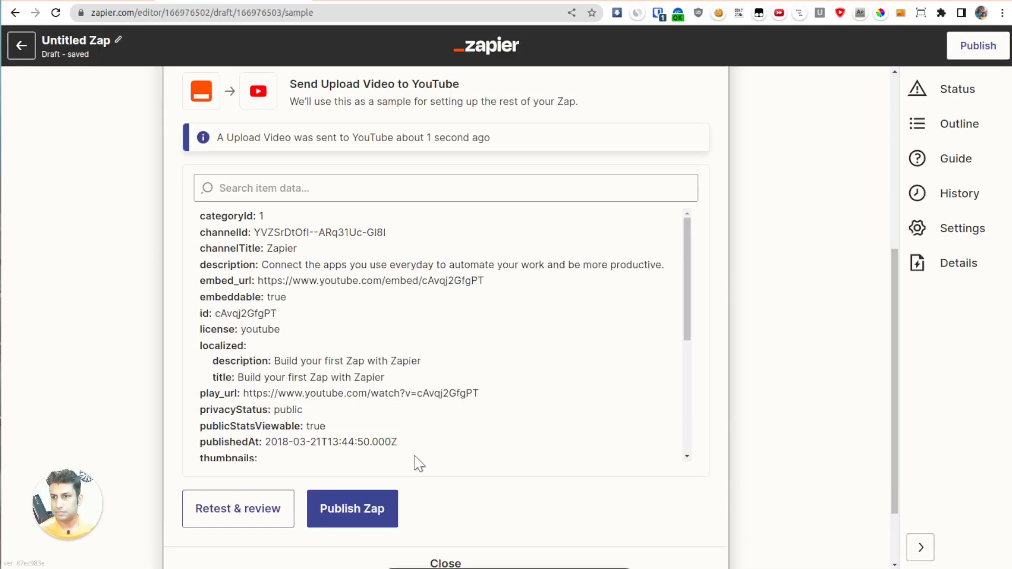
pyautogui.scroll(-4, 416, 459)
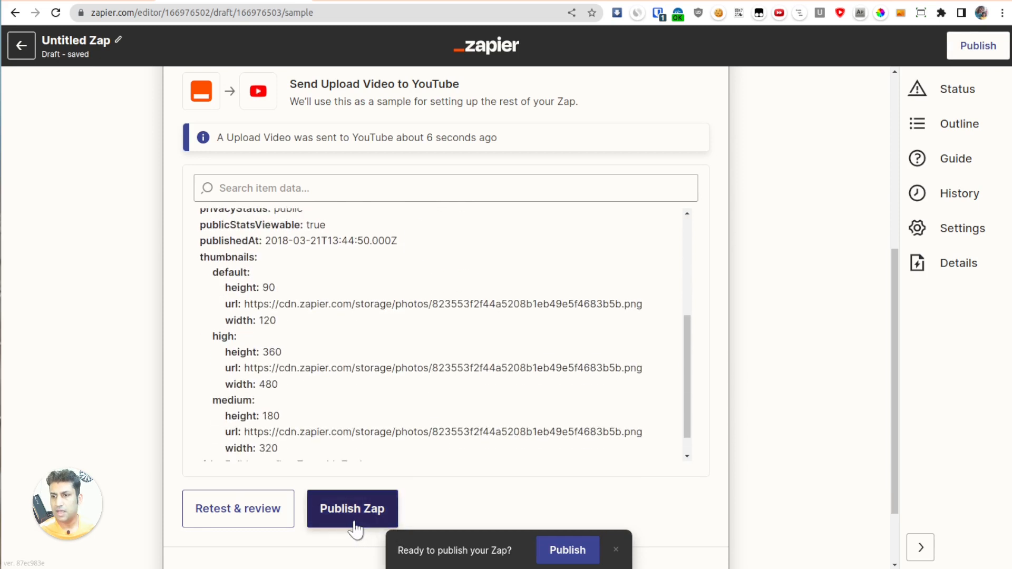
pyautogui.scroll(-1, 343, 524)
pyautogui.scroll(1, 221, 224)
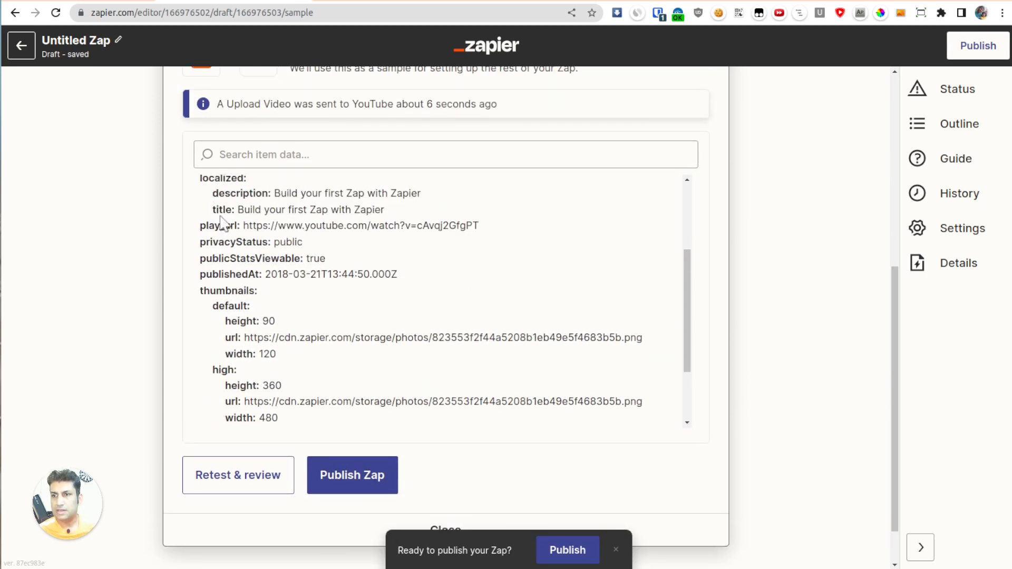
pyautogui.scroll(1, 305, 244)
pyautogui.scroll(-3, 330, 343)
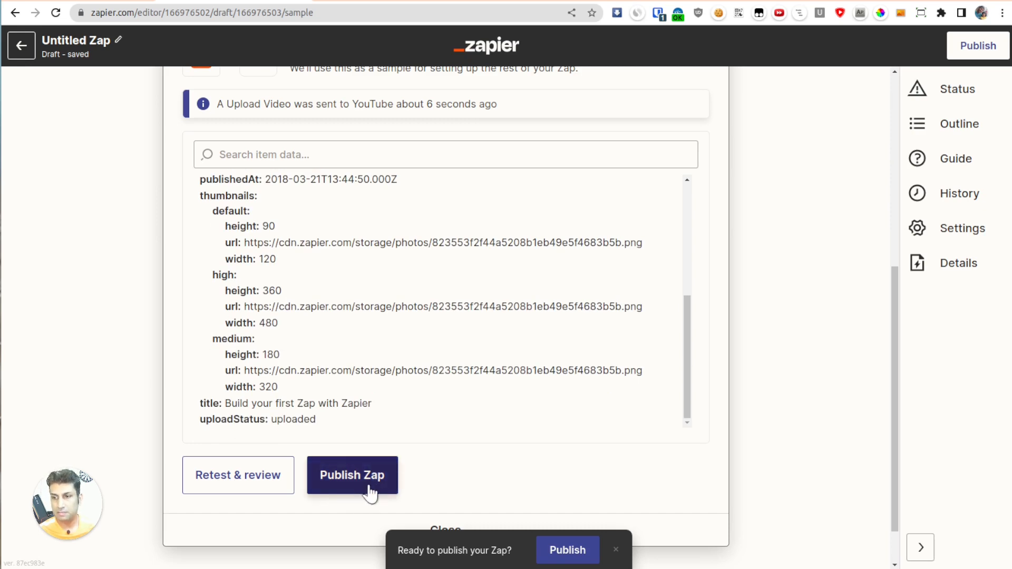
# Publish the Zap, turn it on, and dismiss the offer to create another Zap.
pyautogui.click(346, 493)
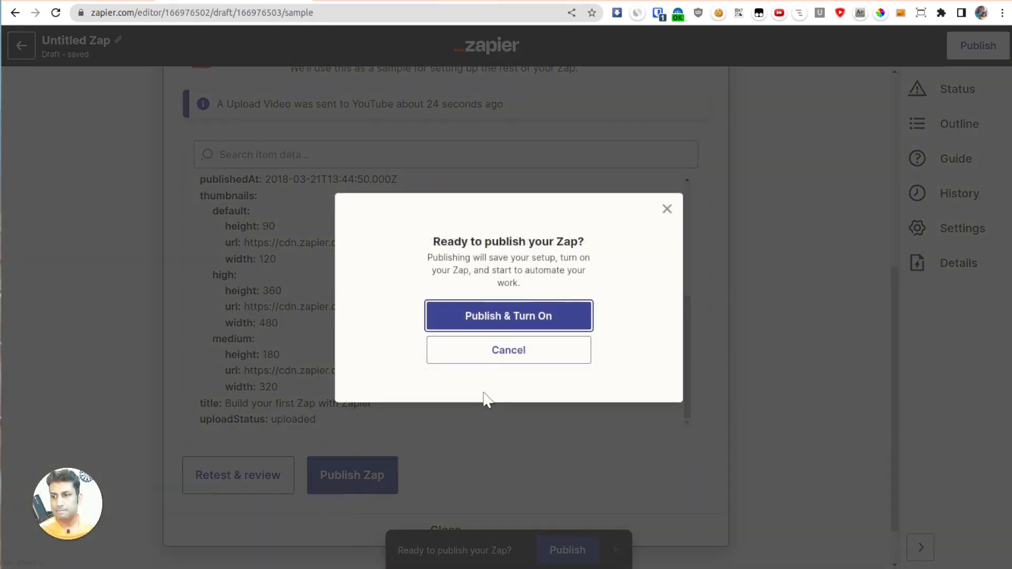
pyautogui.click(529, 330)
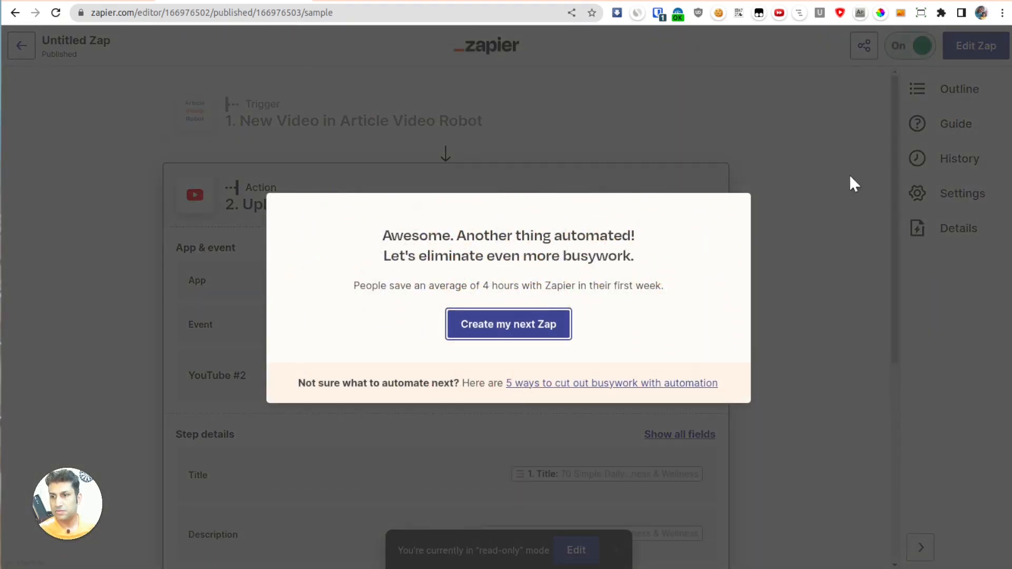
pyautogui.click(800, 183)
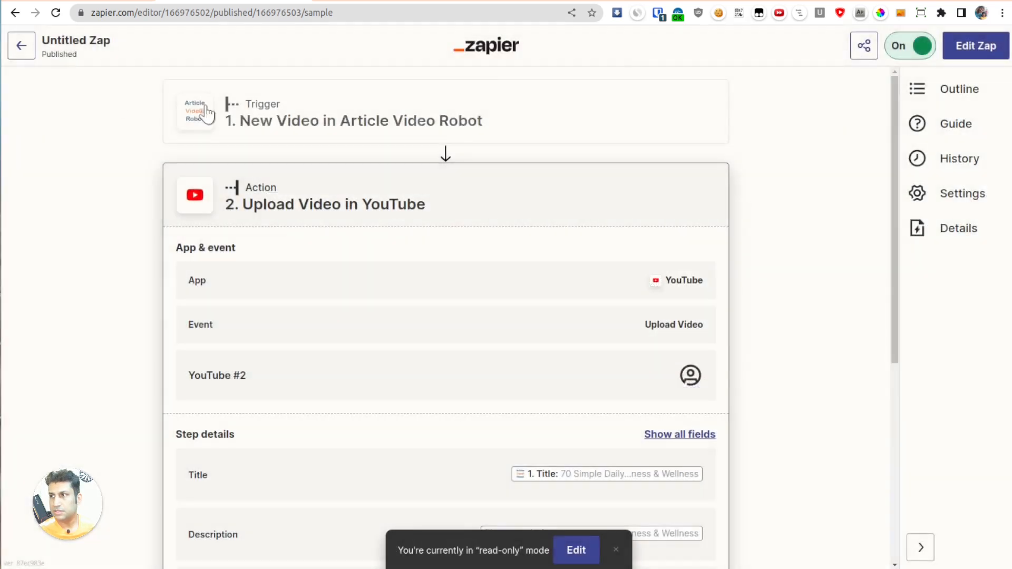
# Rename the Zap to "avr to youtube" and return to the Zaps list.
pyautogui.click(78, 41)
pyautogui.write('avr to youtube')
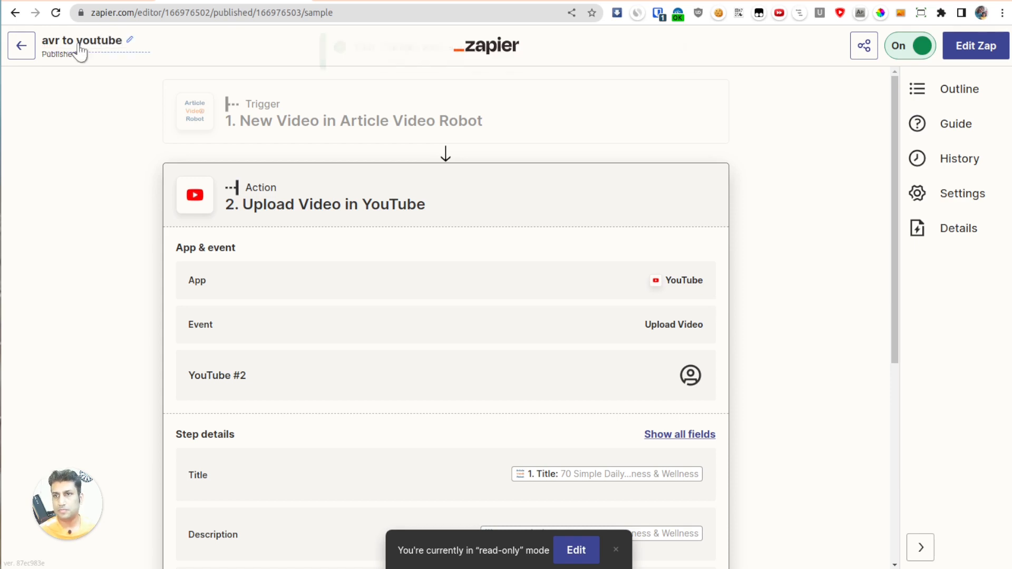
pyautogui.click(17, 51)
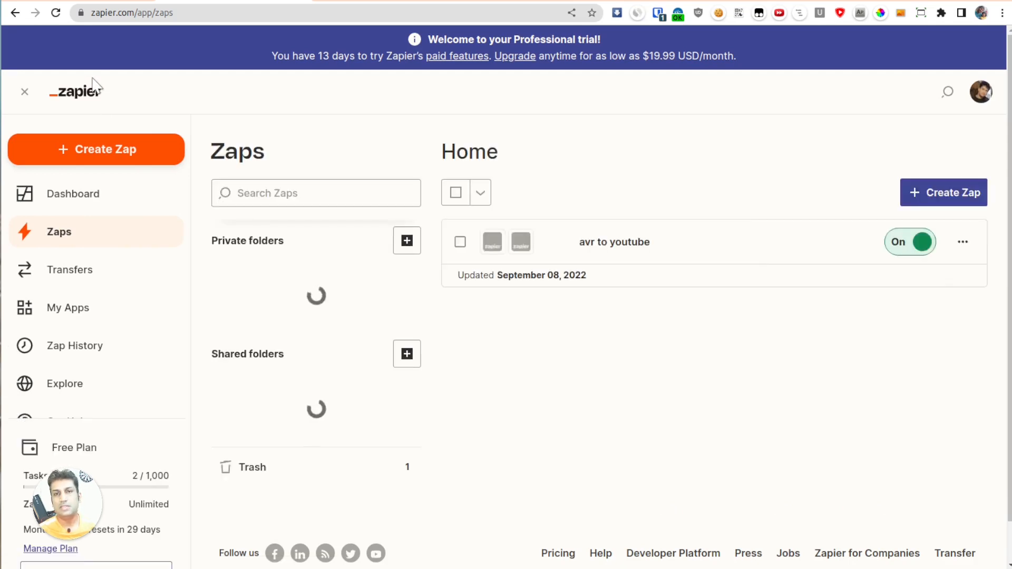
# Switch to Article Video Robot, add "bitcoin" as the new video's keyword, and continue to the content stage.
pyautogui.click(72, 1)
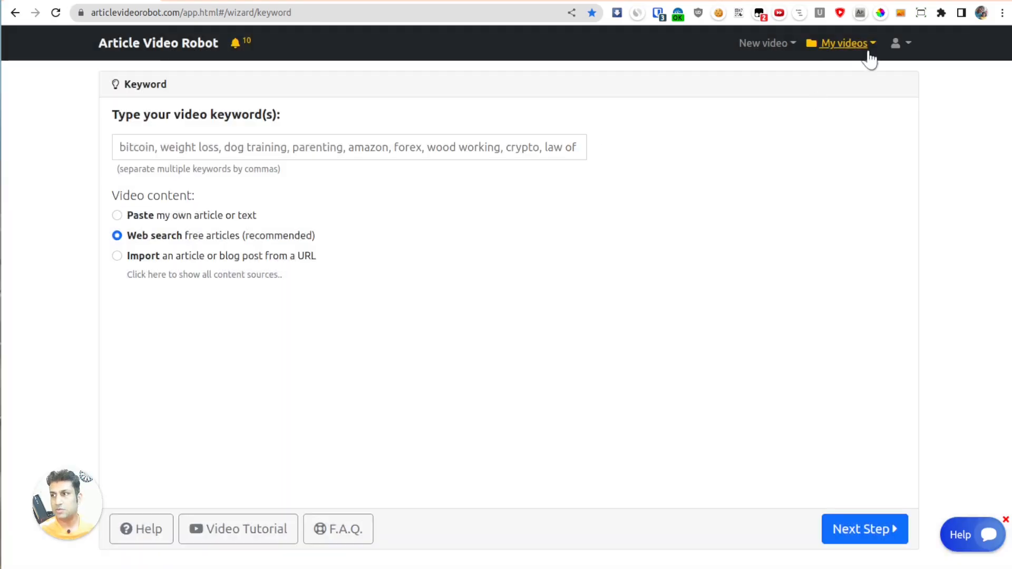
pyautogui.click(640, 198)
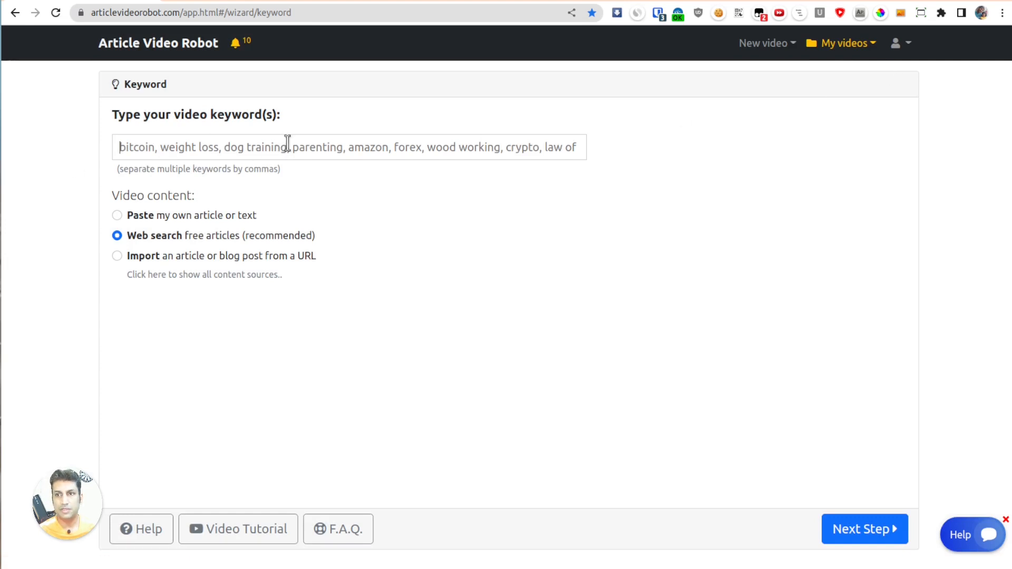
pyautogui.write('bitcoin')
pyautogui.press('Return')
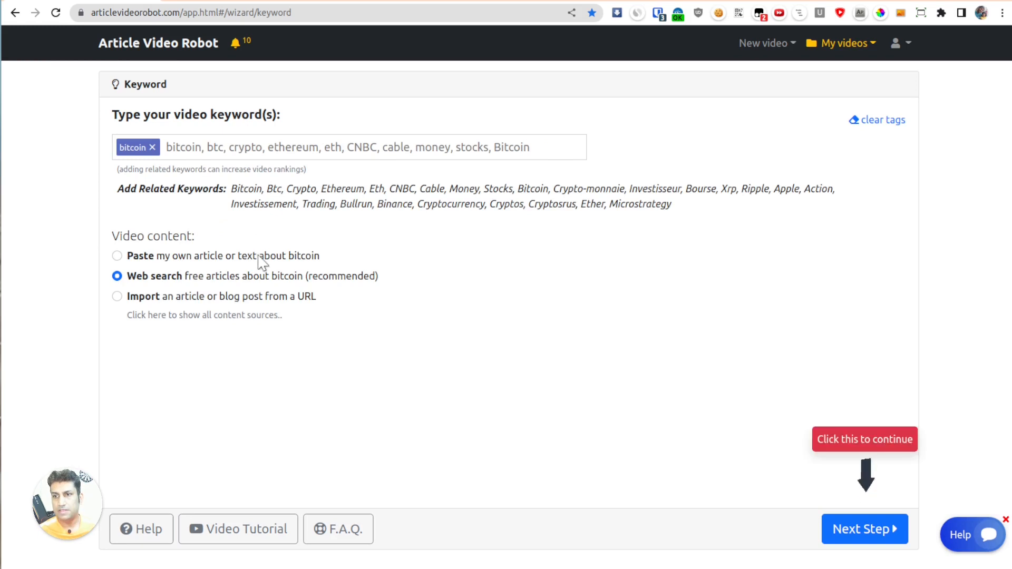
pyautogui.click(844, 528)
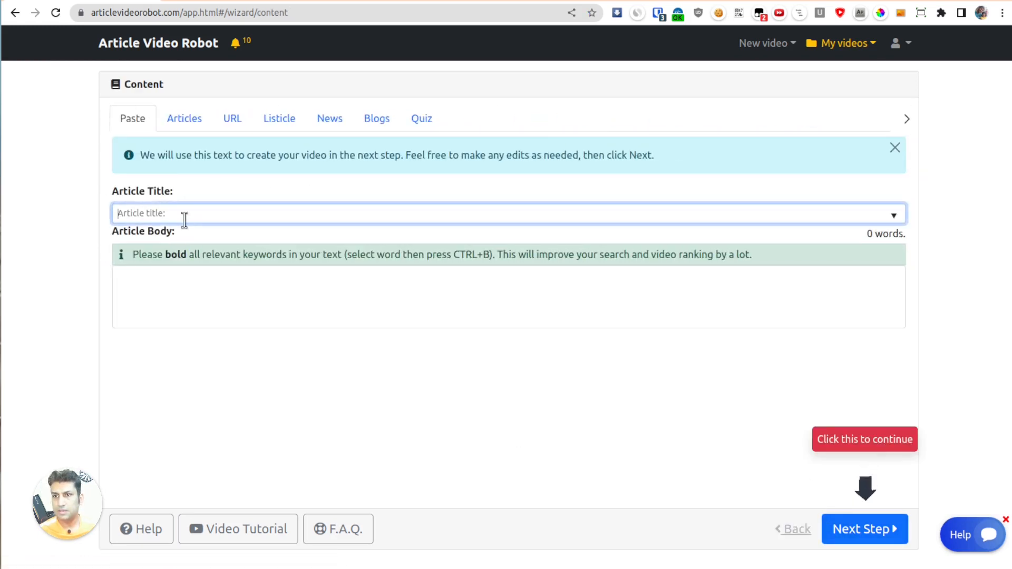
# Title the article "bitcoin video" and write the body as "this is a test video for bitcoin" and "i'm going to use zapier to publish this", separated by a blank line.
pyautogui.write('bitcoin video')
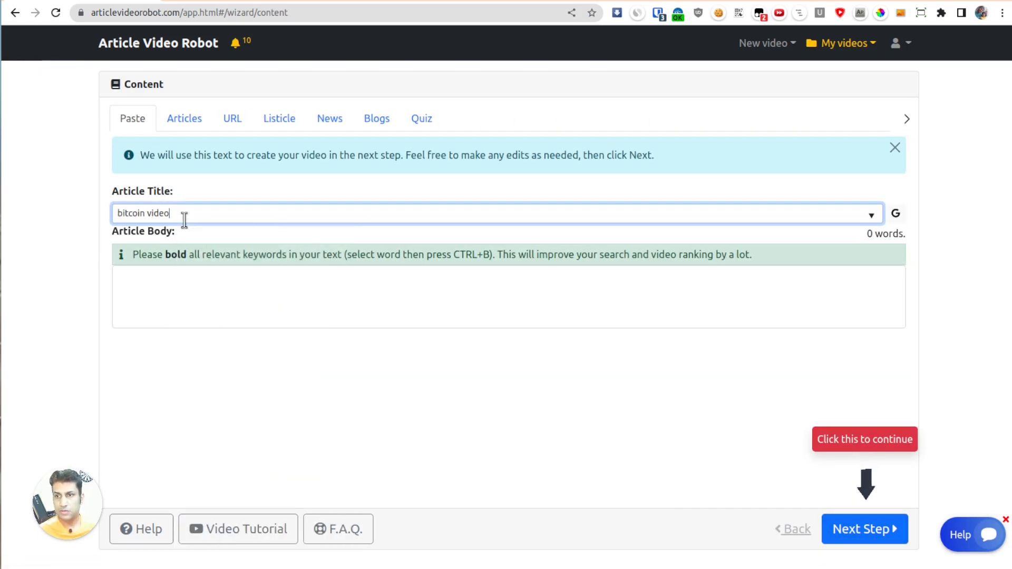
pyautogui.click(220, 283)
pyautogui.write('this is a test video for bi')
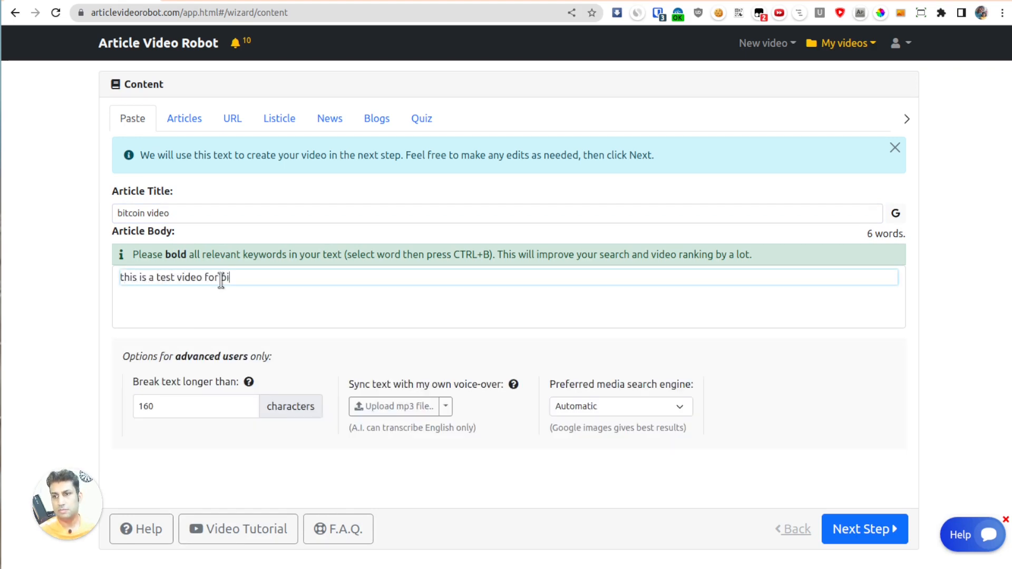
pyautogui.write('tcoin')
pyautogui.press('Return')
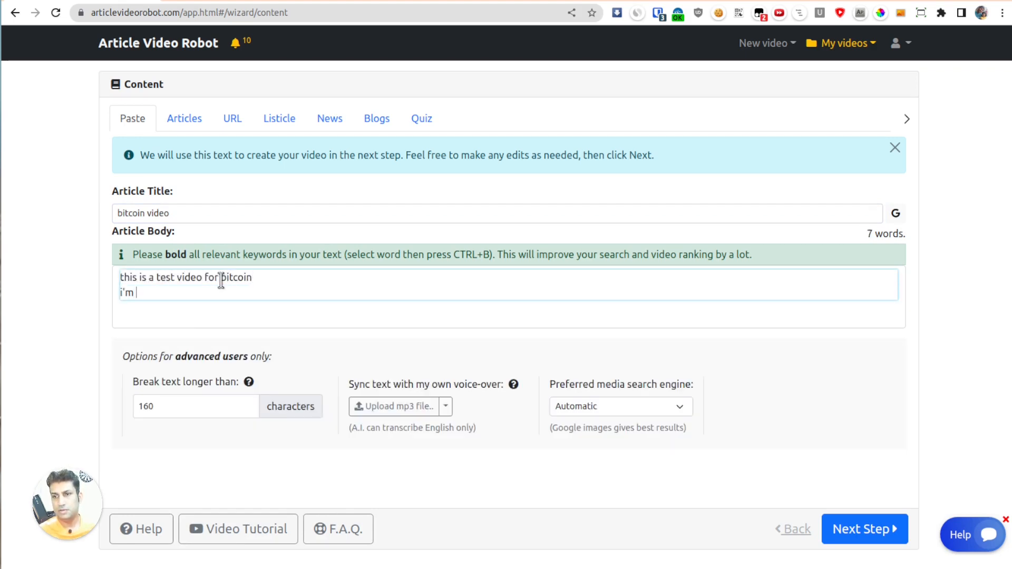
pyautogui.write("i'm going to us")
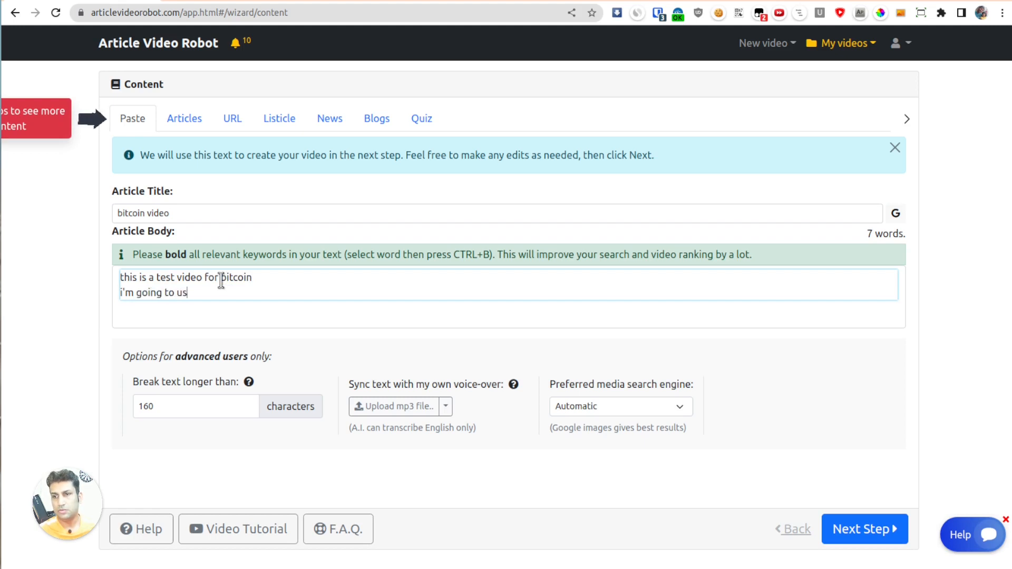
pyautogui.write('e zap')
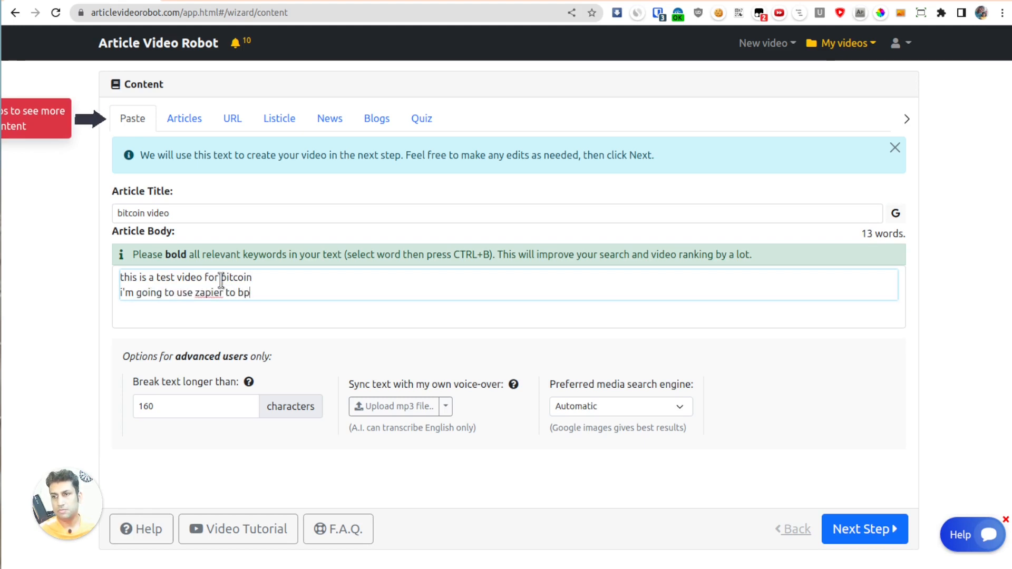
pyautogui.write('ier to publish this')
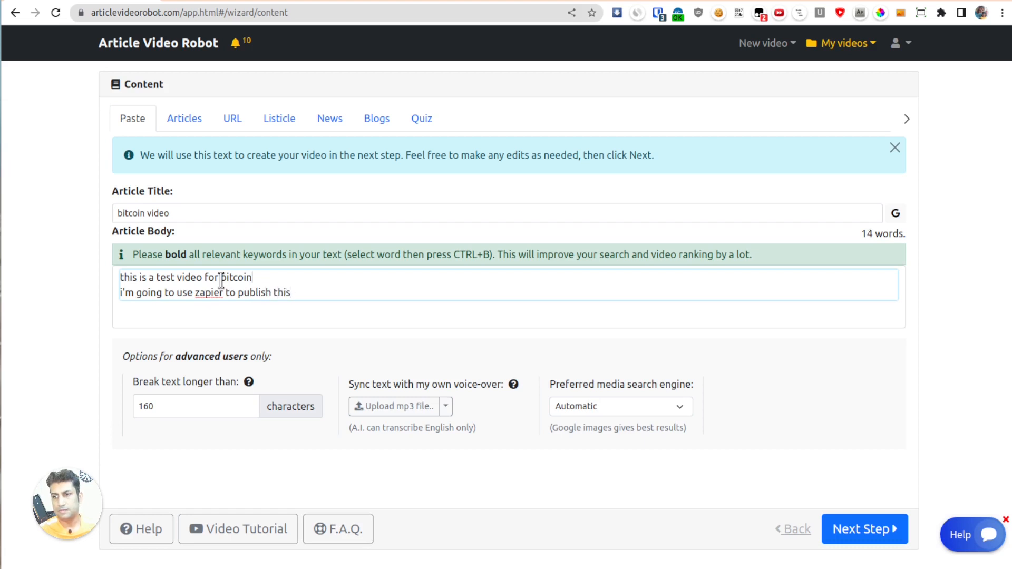
pyautogui.press('Return')
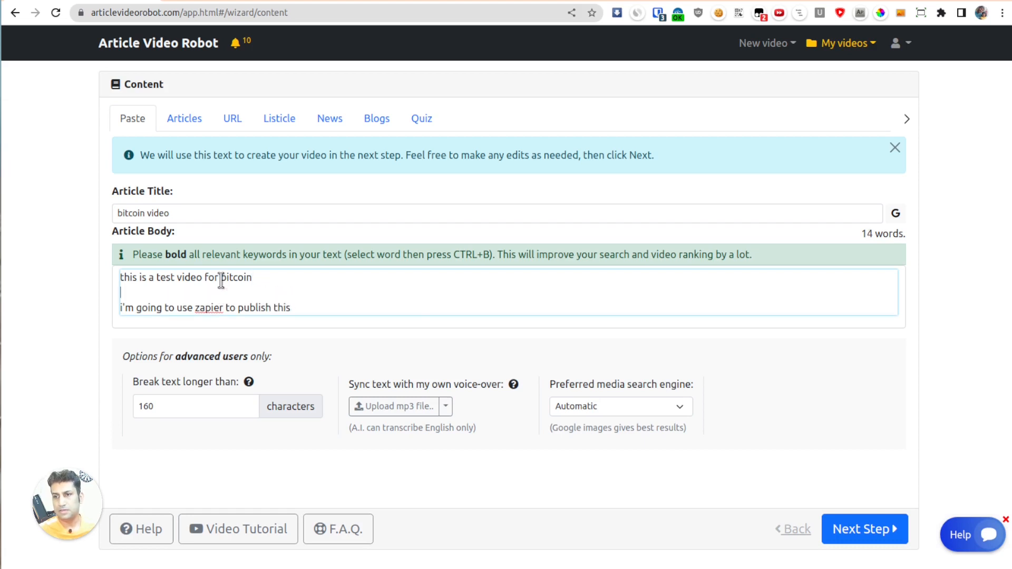
# Generate the slides from the article, accept the project name "bitcoin", and look over both slides.
pyautogui.click(867, 531)
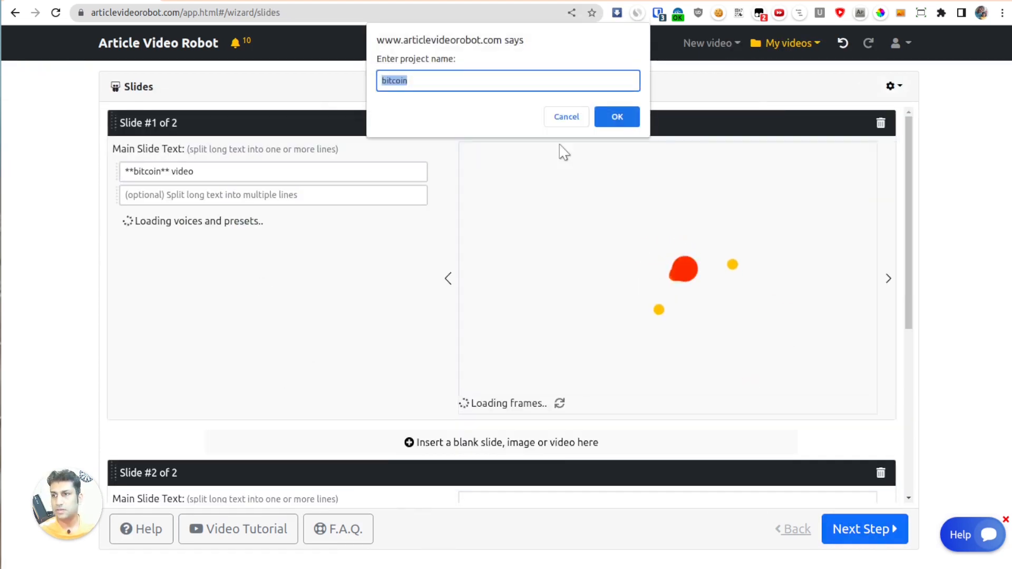
pyautogui.click(611, 117)
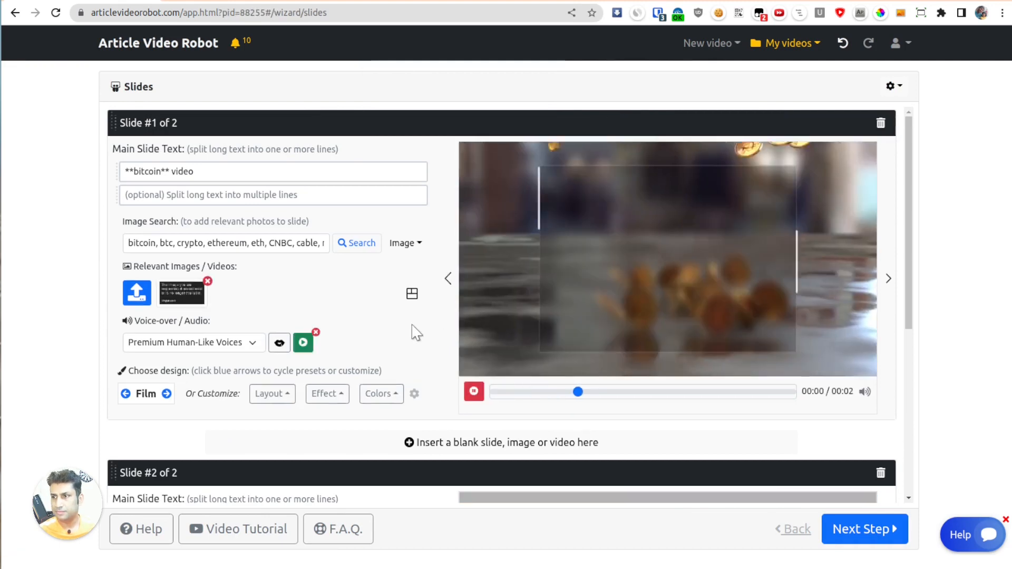
pyautogui.scroll(-5, 417, 332)
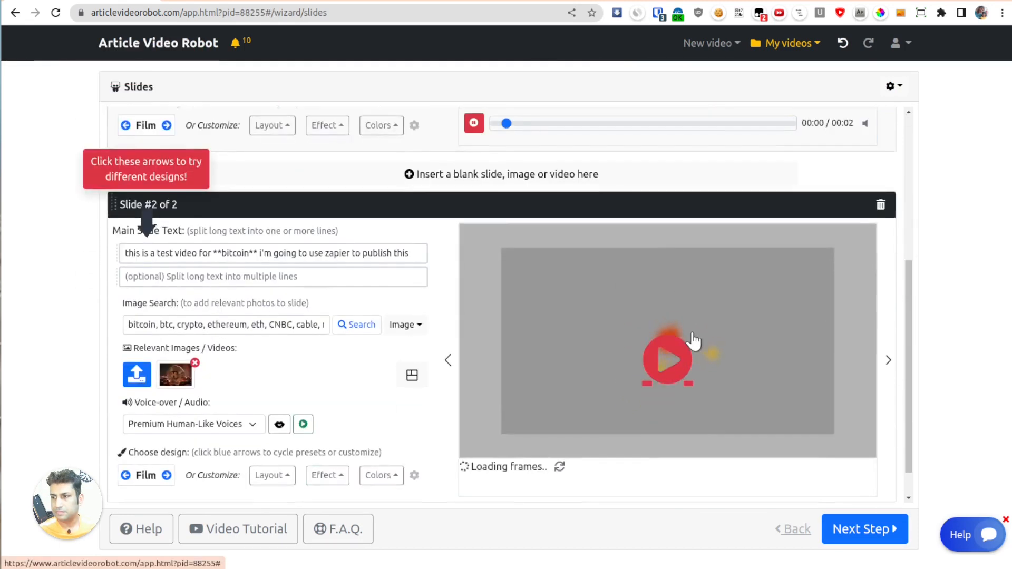
pyautogui.scroll(-1, 691, 340)
pyautogui.scroll(4, 591, 369)
pyautogui.scroll(-1, 633, 363)
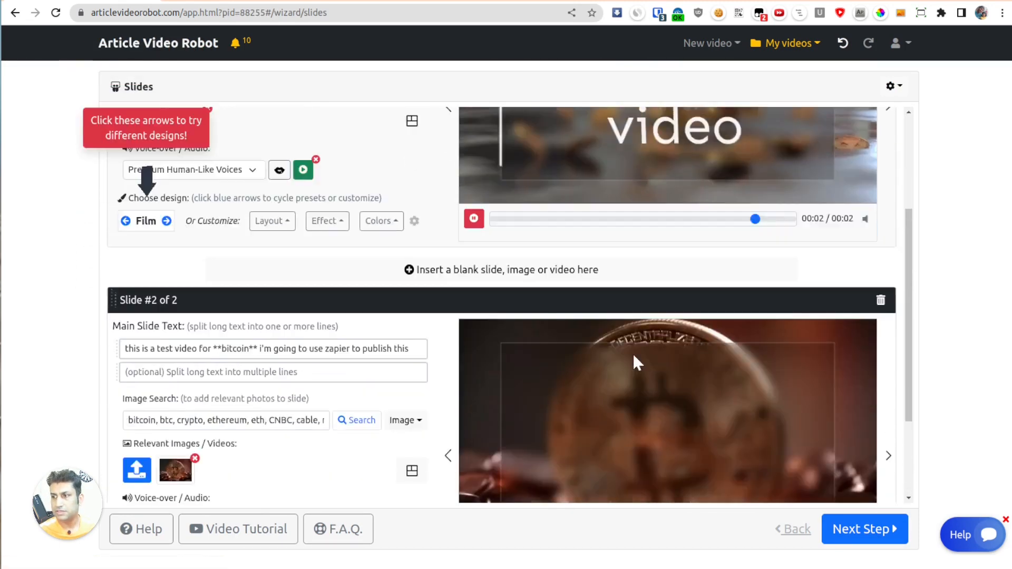
pyautogui.scroll(3, 632, 353)
# Continue with the default customization, publish the video for rendering, and decline the download-ready notification.
pyautogui.click(860, 529)
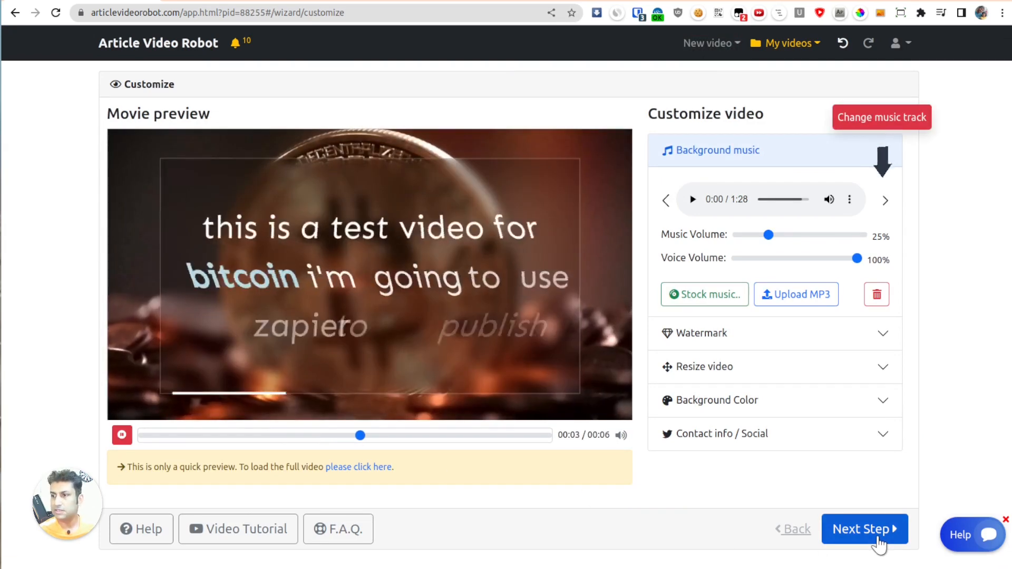
pyautogui.click(864, 529)
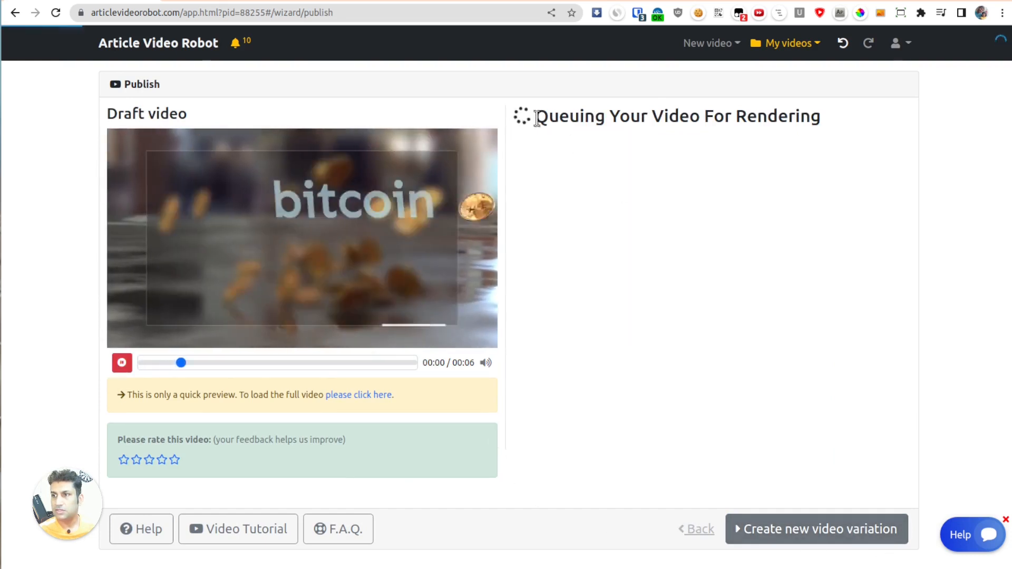
pyautogui.moveTo(536, 117); pyautogui.dragTo(779, 117)
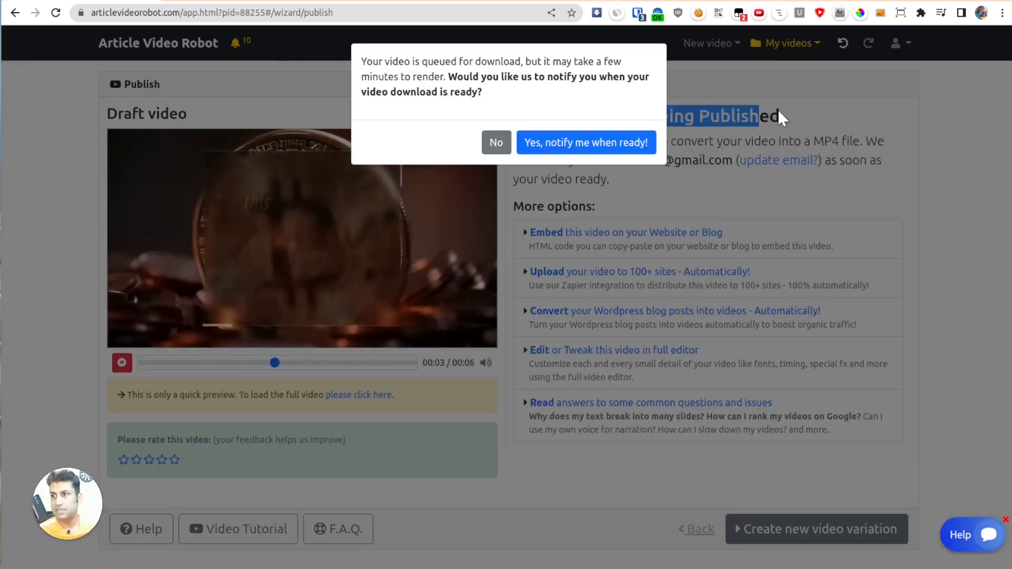
pyautogui.click(496, 142)
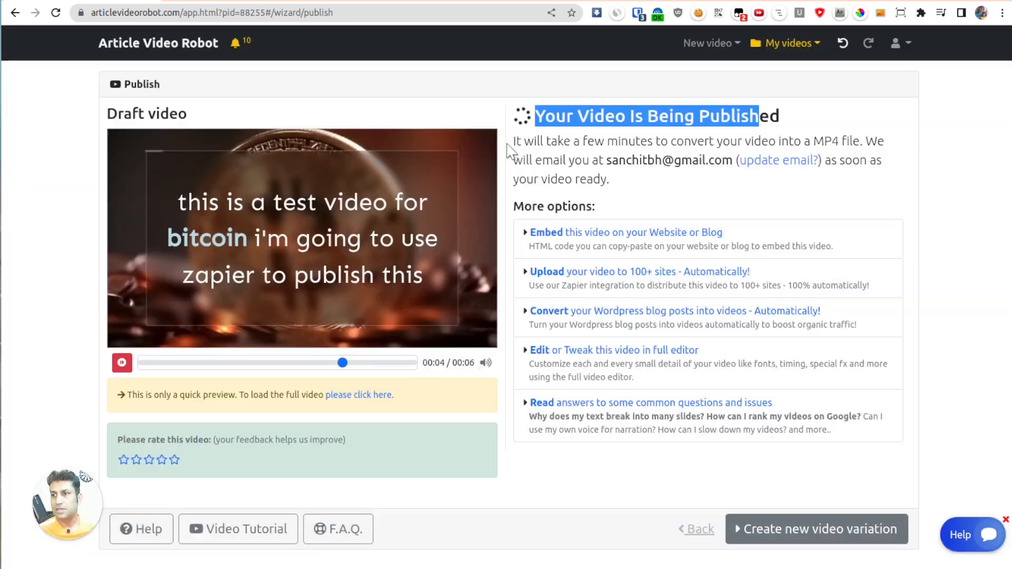
pyautogui.click(576, 142)
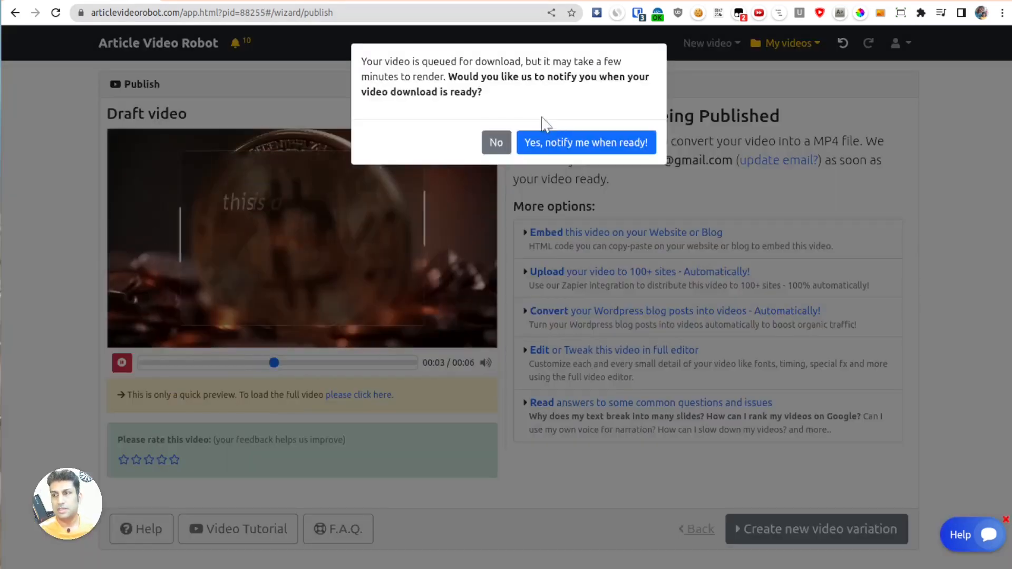
pyautogui.click(497, 143)
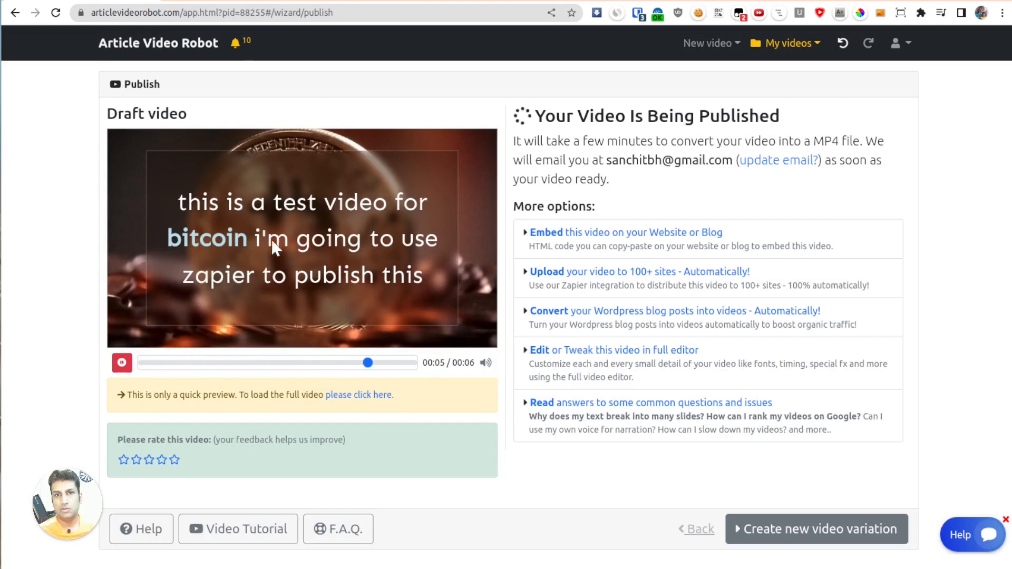
# Return to the bitcoin video's publishing page in Article Video Robot and dismiss the download notification prompt.
pyautogui.click(211, 3)
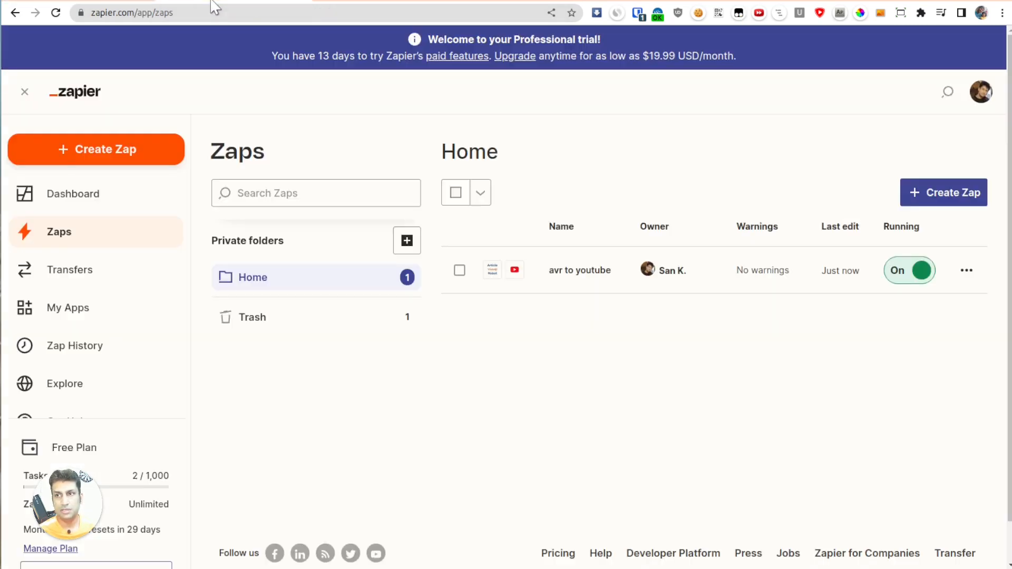
pyautogui.click(121, 3)
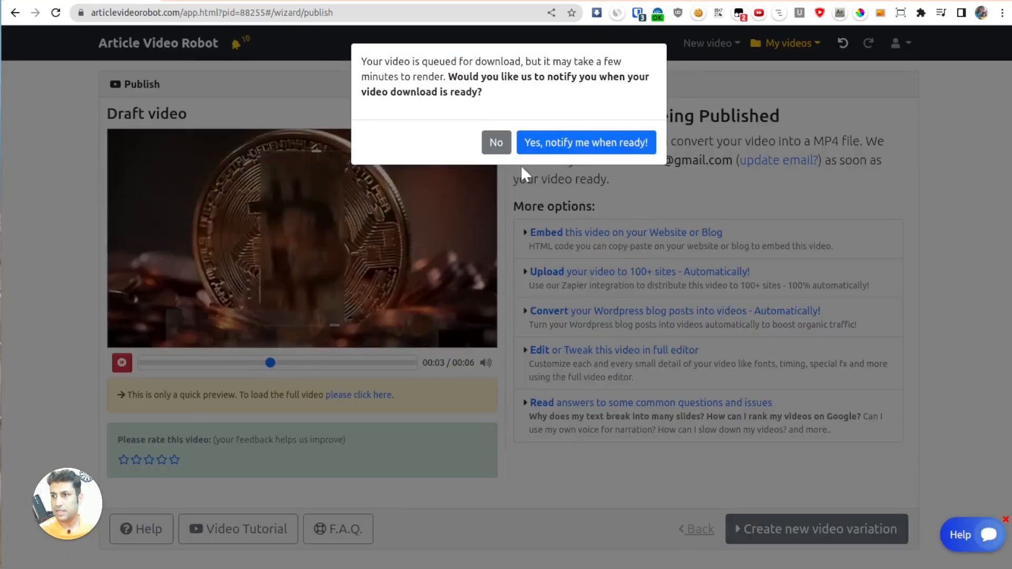
pyautogui.click(521, 165)
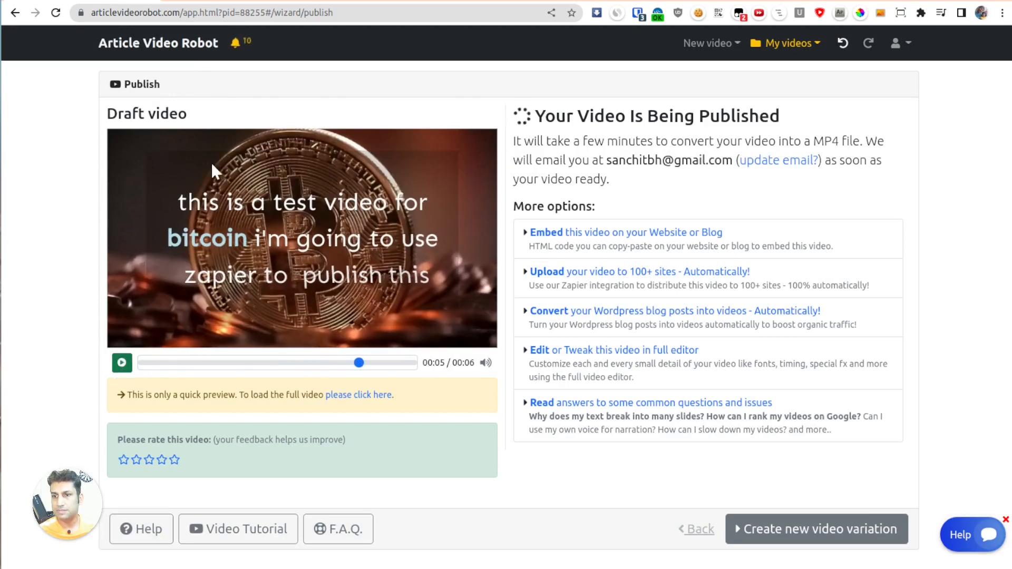
# Switch to Zapier and open the run history of the "avr to youtube" Zap.
pyautogui.click(217, 3)
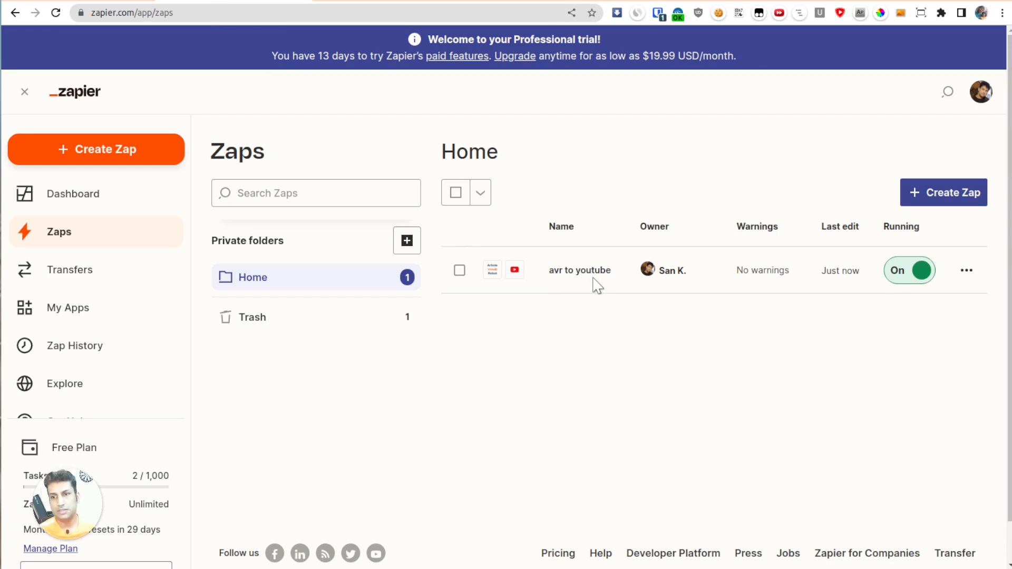
pyautogui.click(966, 271)
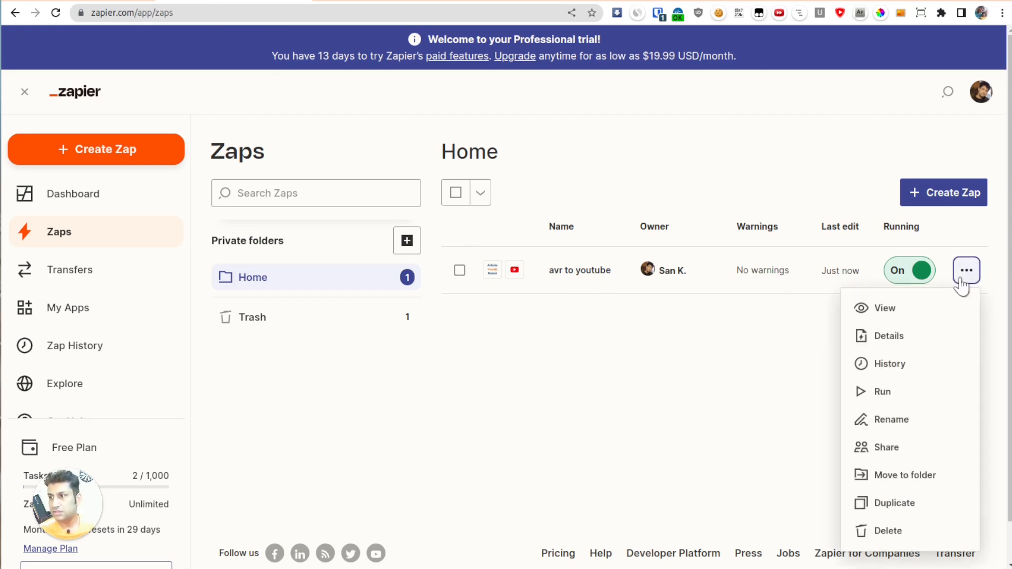
pyautogui.click(59, 234)
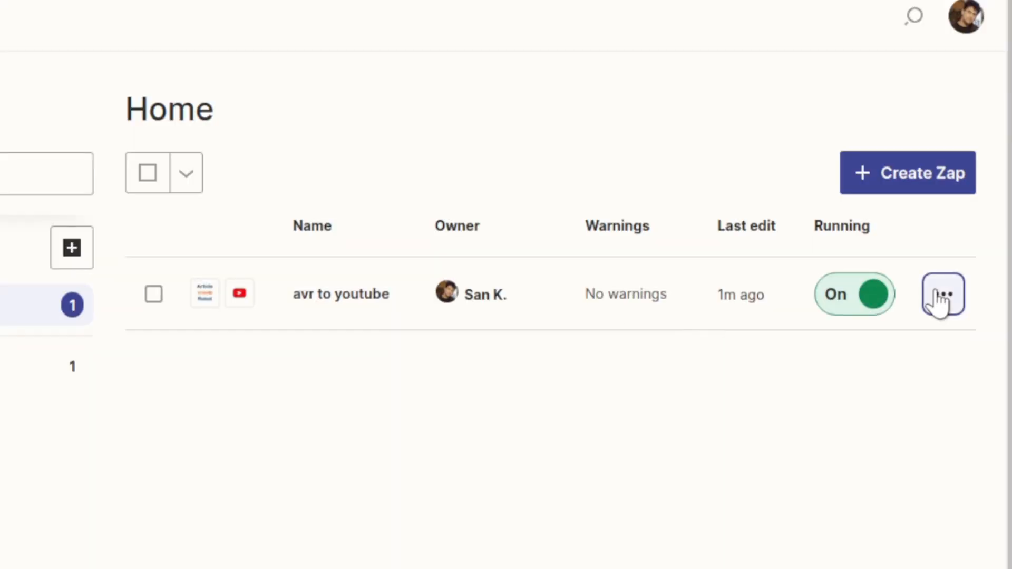
pyautogui.click(939, 301)
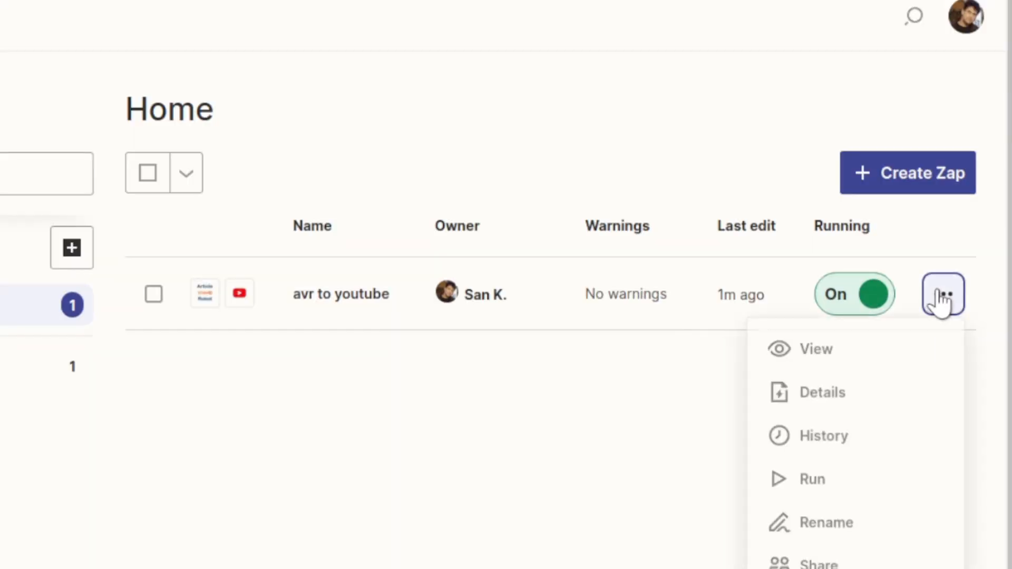
pyautogui.click(821, 451)
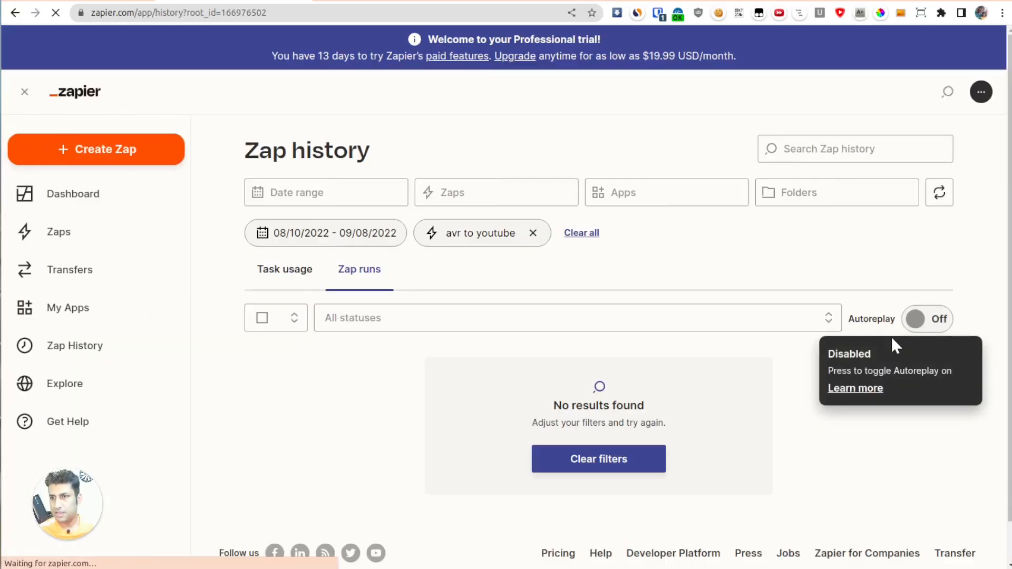
# Refresh the Zap history and open the "avr to youtube" run to view its details.
pyautogui.scroll(-1, 501, 333)
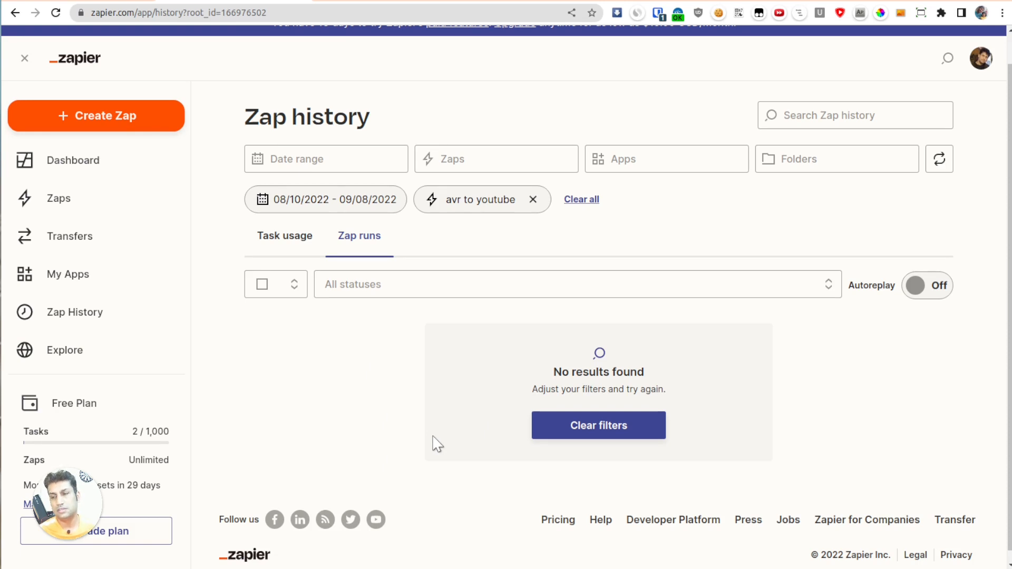
pyautogui.scroll(-1, 438, 445)
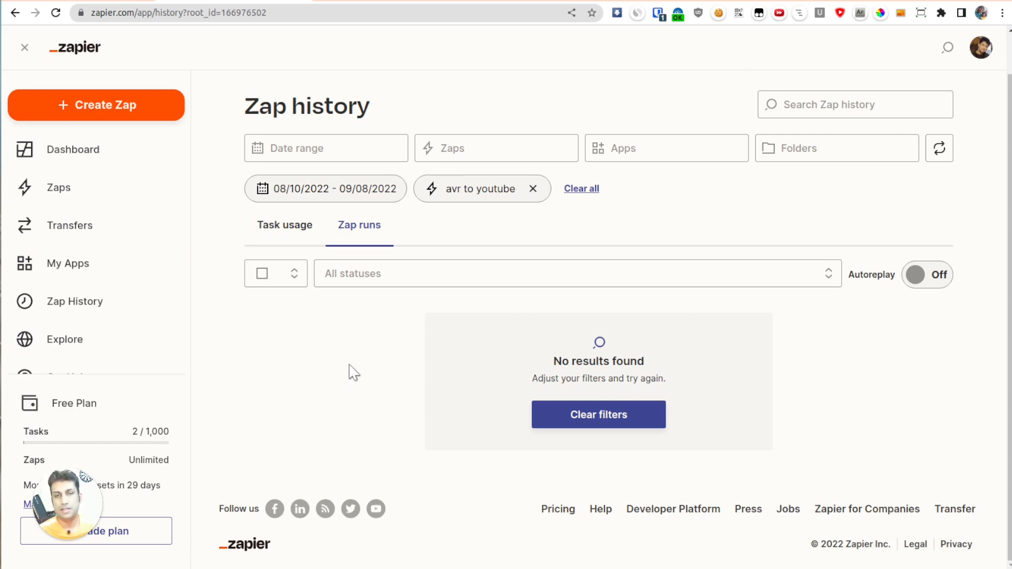
pyautogui.click(940, 148)
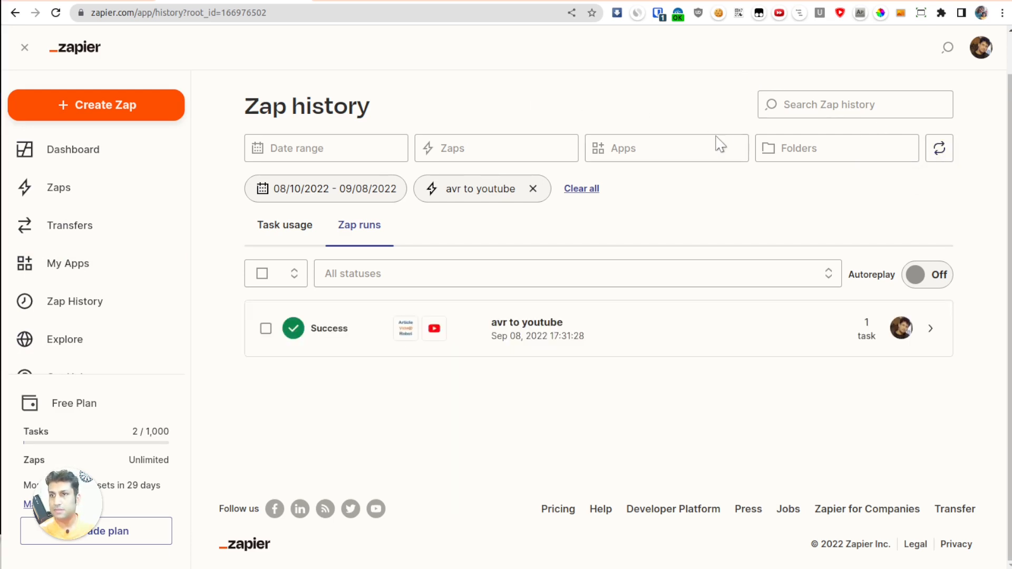
pyautogui.click(940, 148)
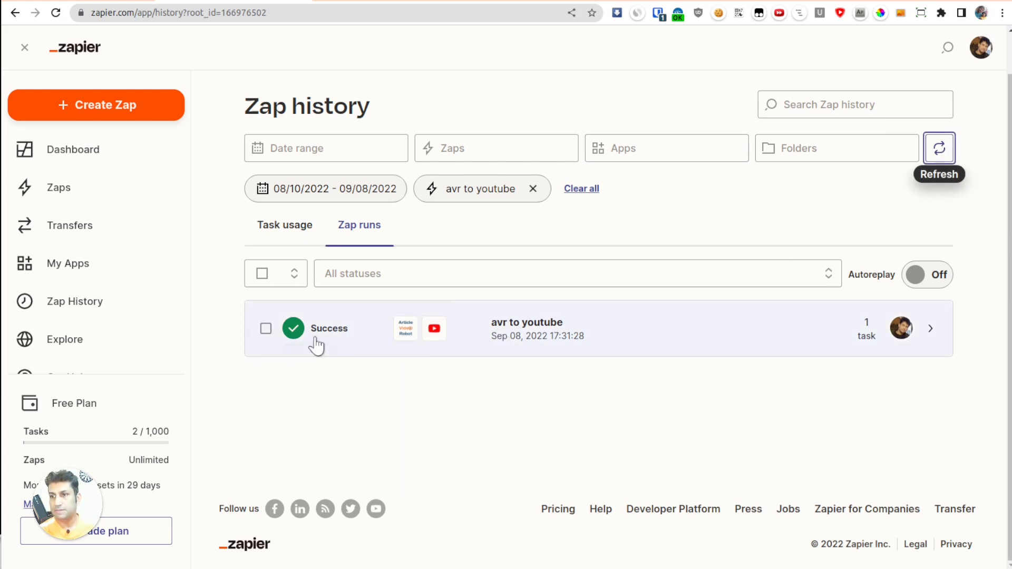
pyautogui.click(525, 351)
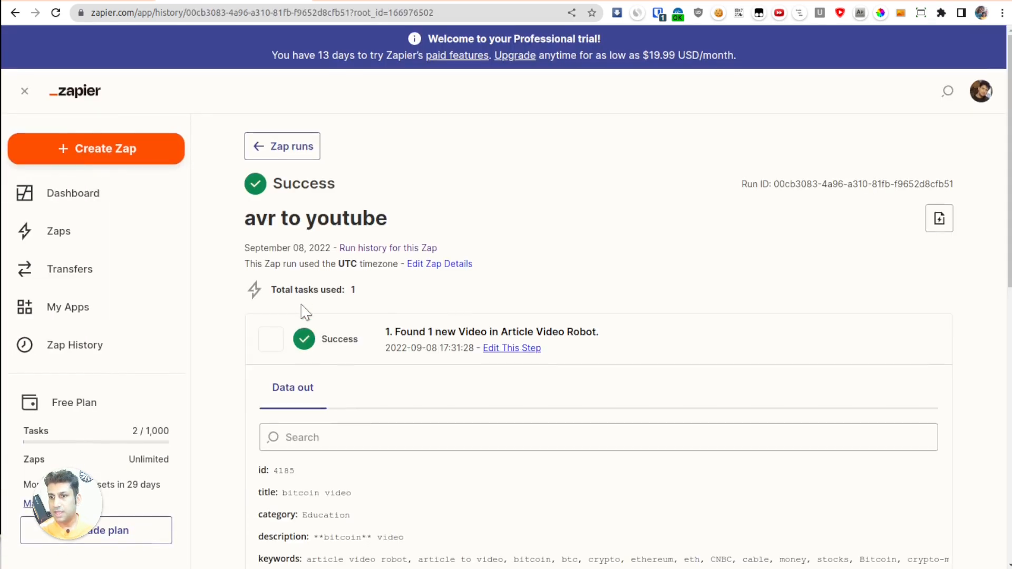
pyautogui.scroll(-1, 369, 311)
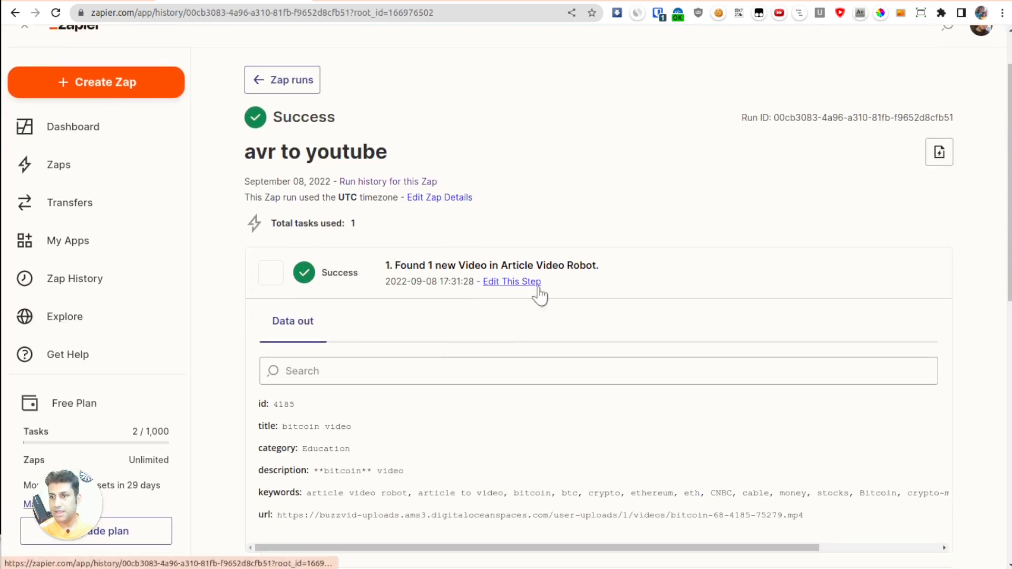
# Return to the Zaps list and reopen the "avr to youtube" run from that Zap's history.
pyautogui.click(59, 166)
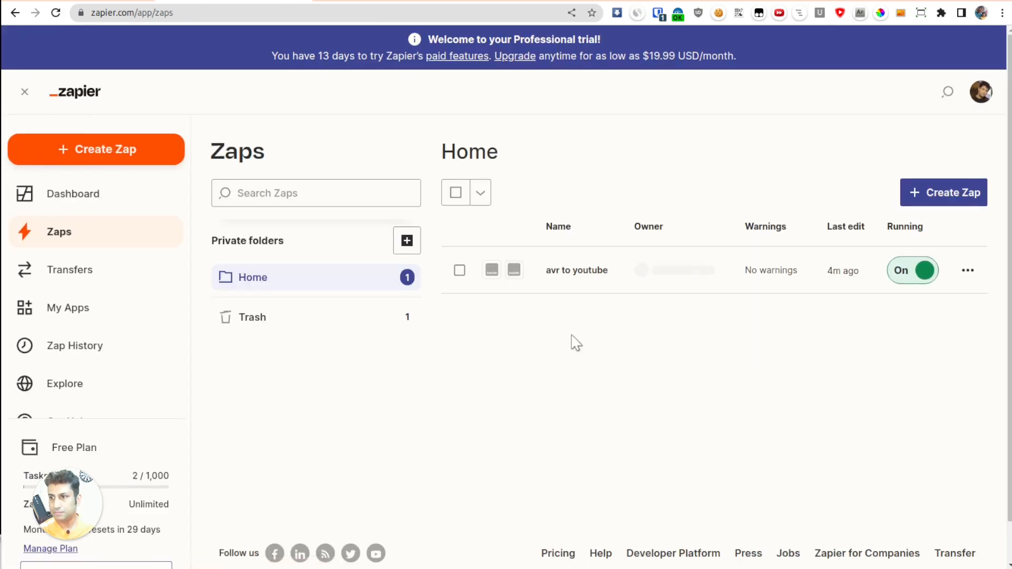
pyautogui.scroll(-1, 576, 342)
pyautogui.click(967, 237)
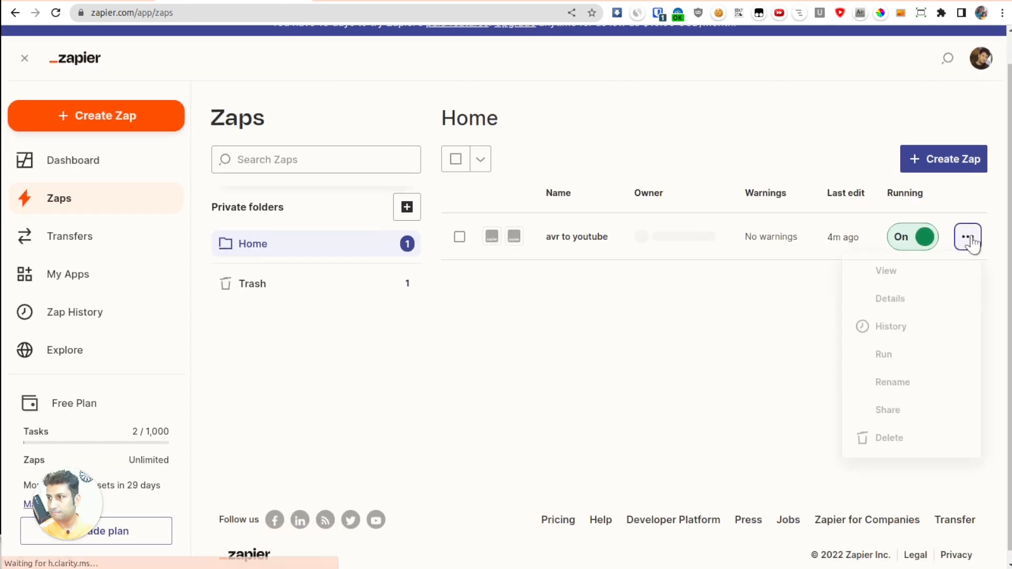
pyautogui.click(889, 332)
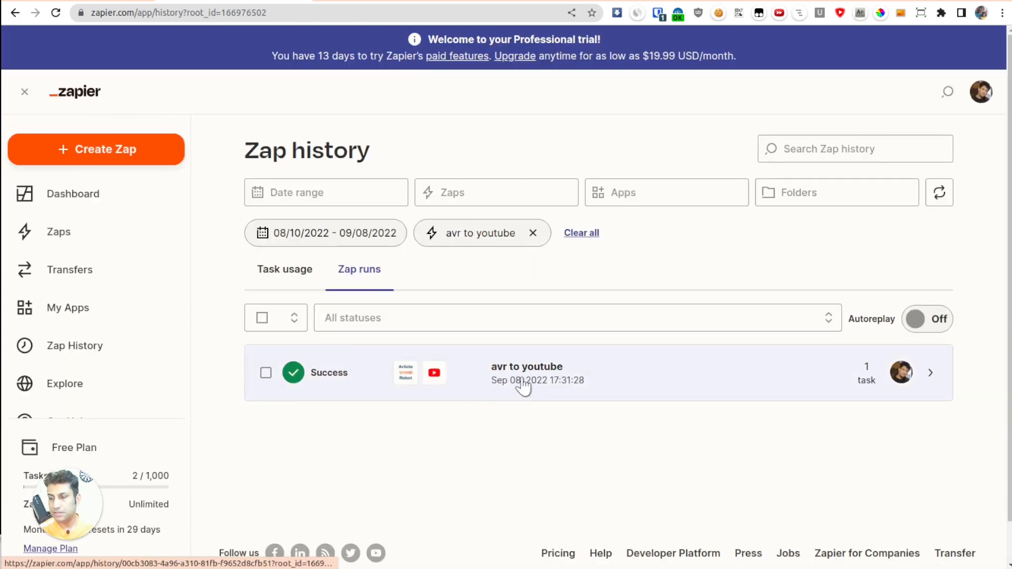
pyautogui.click(507, 384)
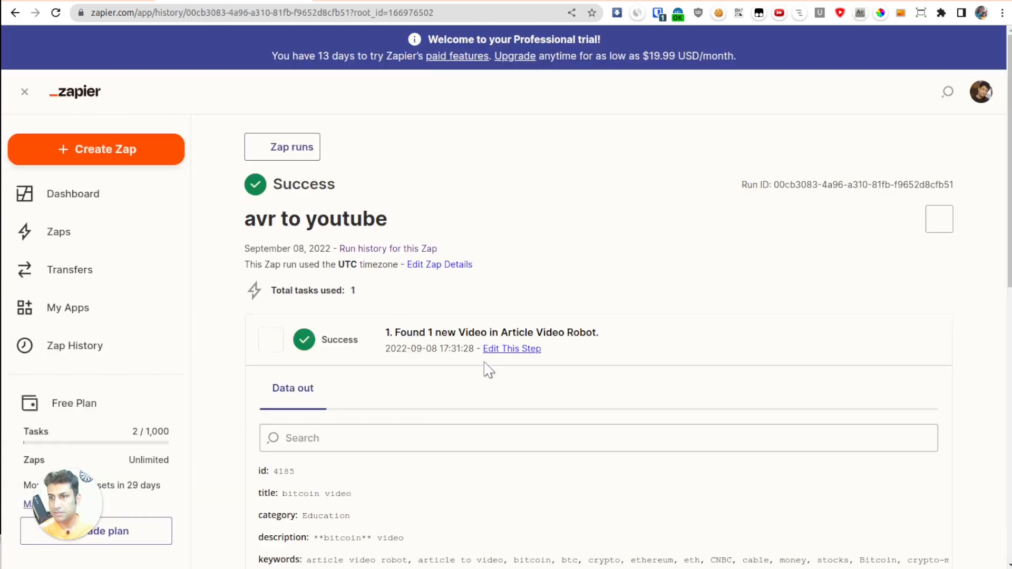
# Examine the Article Video Robot trigger's data and the YouTube upload step's output data, down to the video links.
pyautogui.scroll(-4, 378, 322)
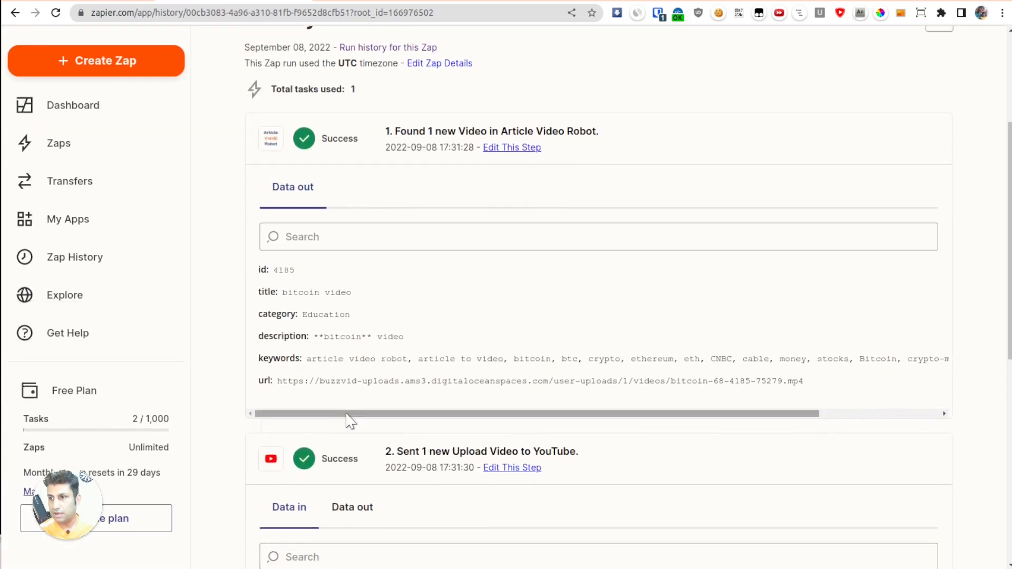
pyautogui.moveTo(347, 415); pyautogui.dragTo(296, 422)
pyautogui.scroll(-1, 364, 356)
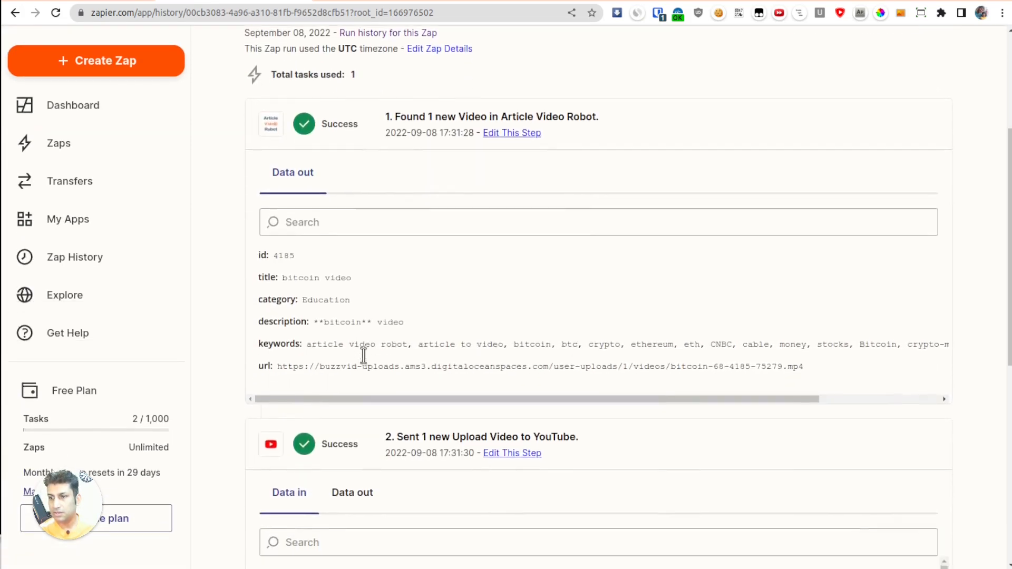
pyautogui.scroll(-2, 364, 356)
pyautogui.scroll(-3, 343, 460)
pyautogui.click(352, 372)
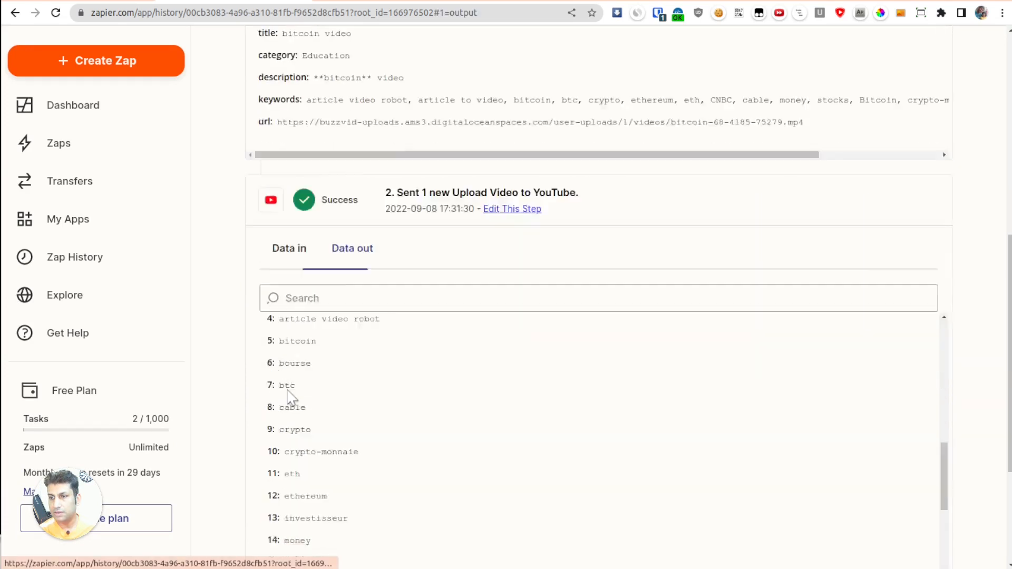
pyautogui.scroll(-3, 380, 190)
pyautogui.scroll(-5, 362, 276)
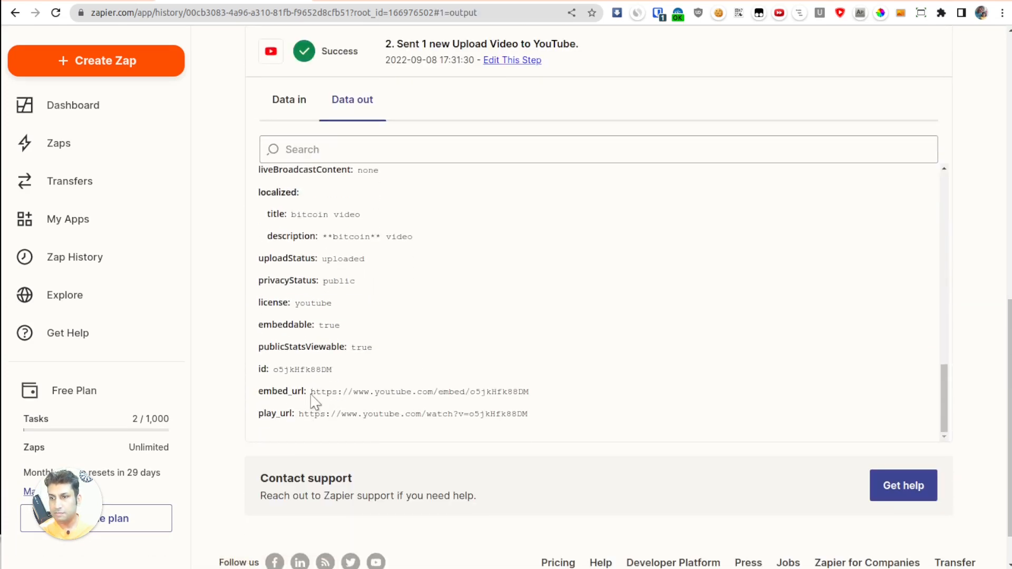
# Open the play_url from the upload's output data on YouTube and play the bitcoin video.
pyautogui.moveTo(311, 395); pyautogui.dragTo(529, 392)
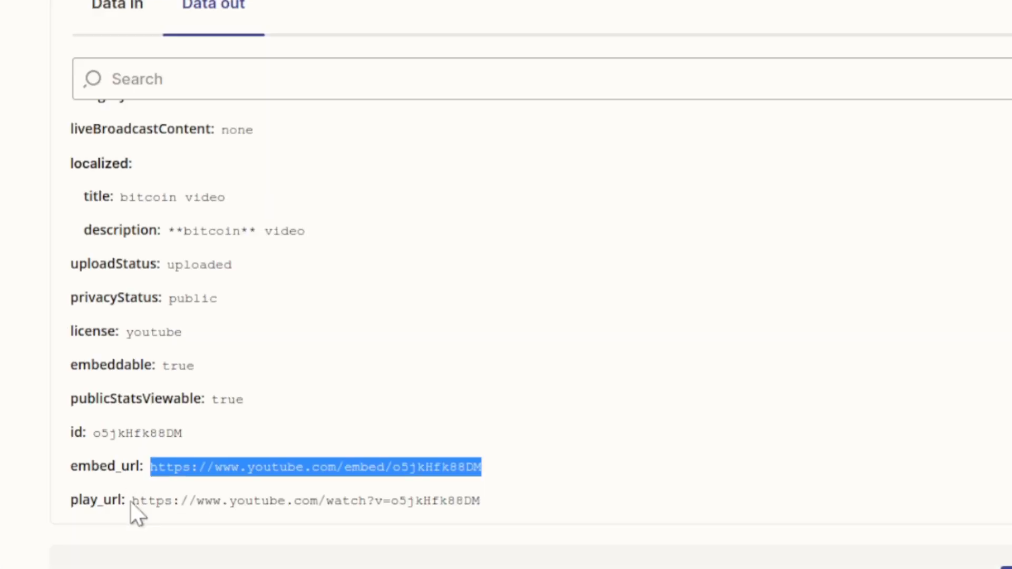
pyautogui.moveTo(132, 502); pyautogui.dragTo(478, 483)
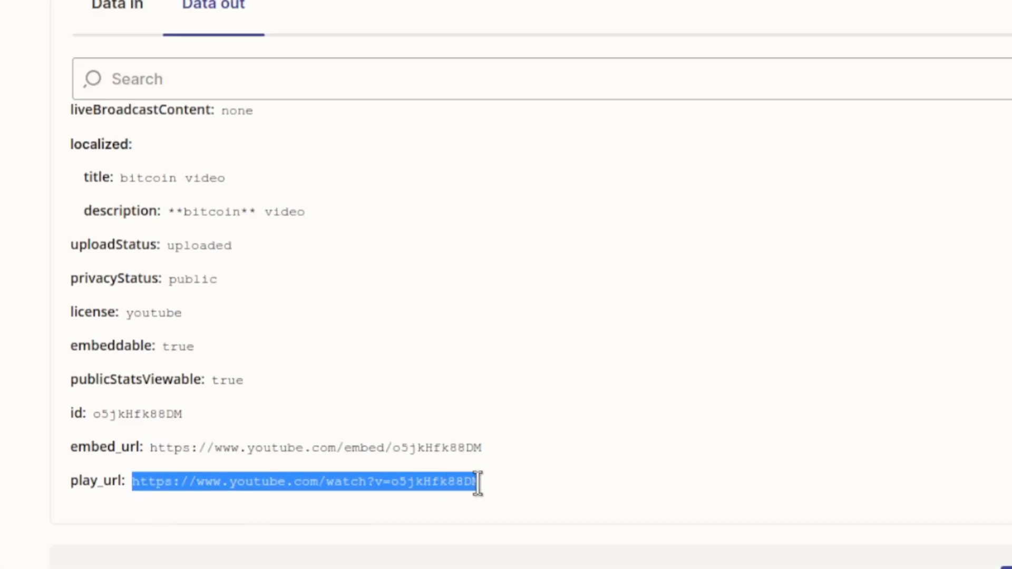
pyautogui.rightClick(322, 482)
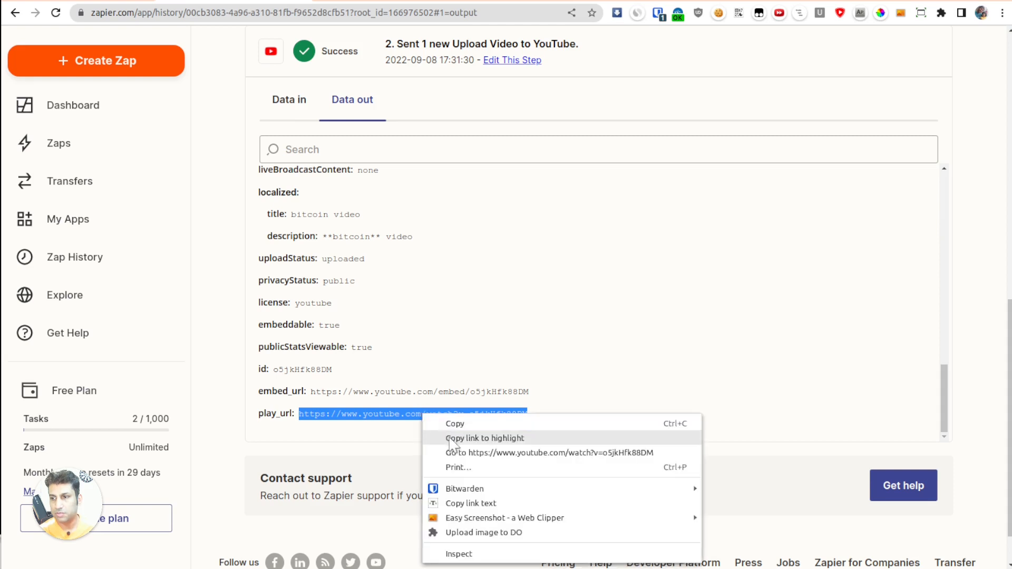
pyautogui.click(469, 453)
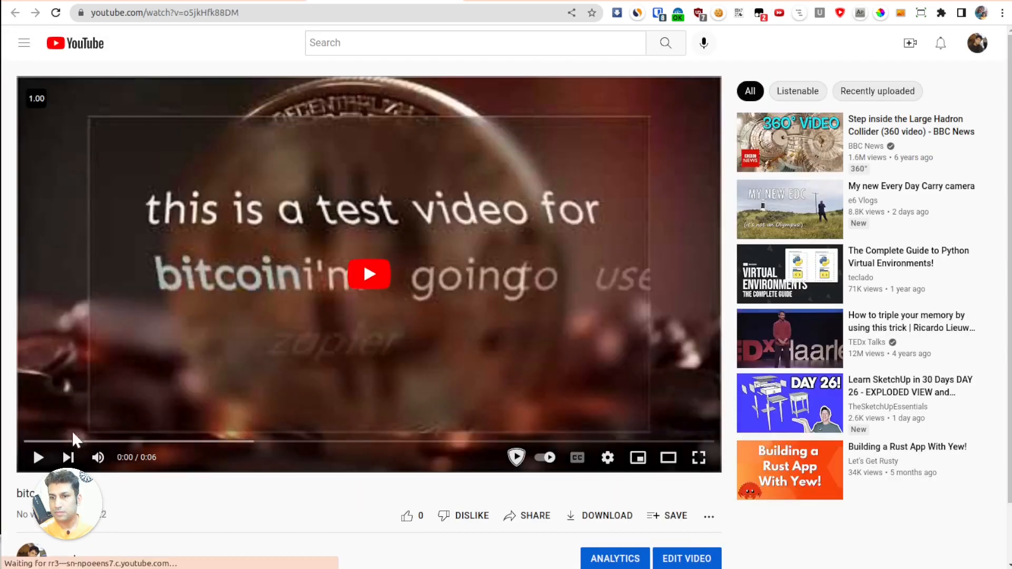
pyautogui.click(38, 457)
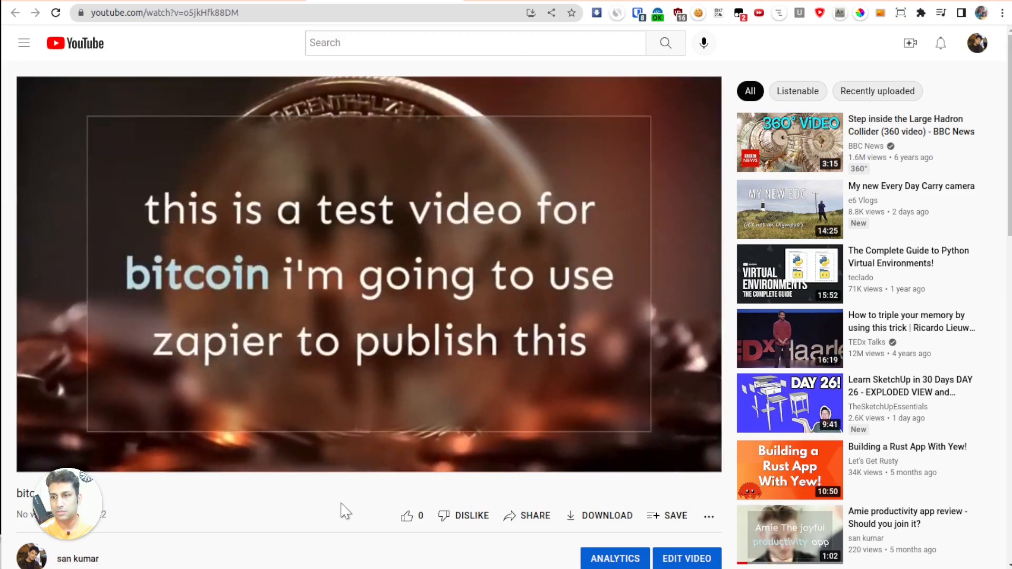
pyautogui.click(422, 295)
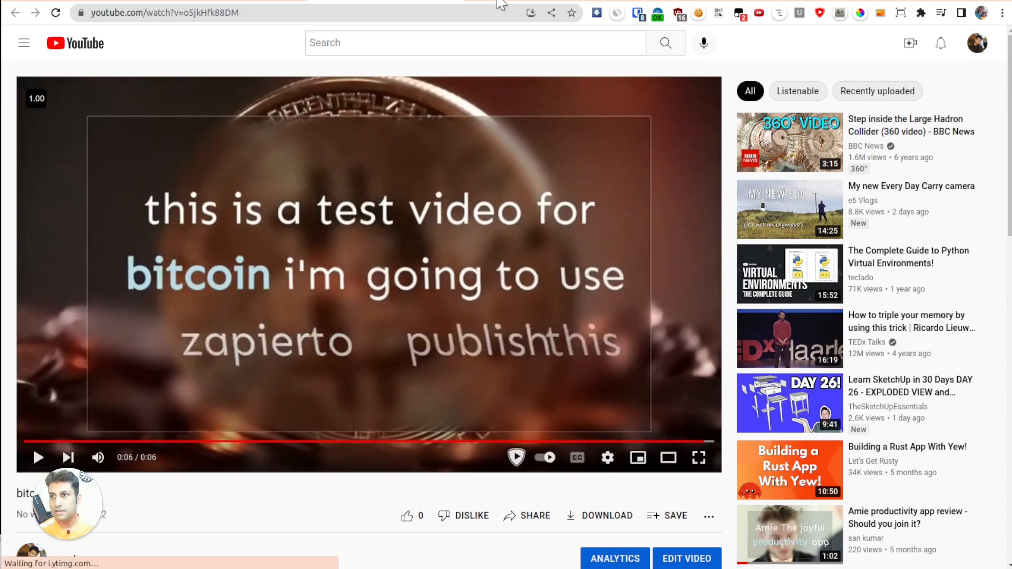
# Switch to YouTube Studio, reload the channel content, and check the options available for "bitcoin video".
pyautogui.click(499, 2)
pyautogui.click(55, 13)
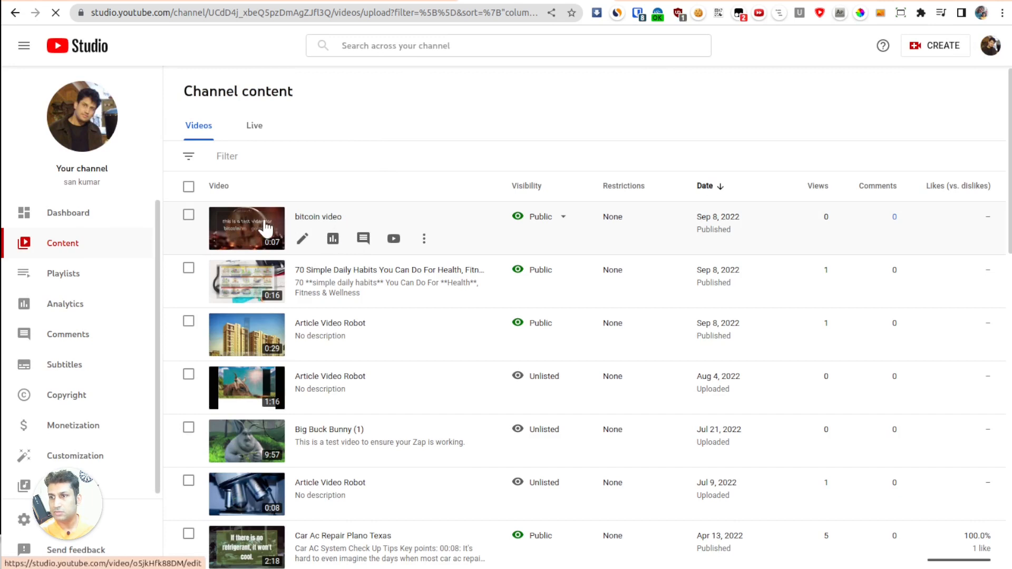
pyautogui.click(424, 239)
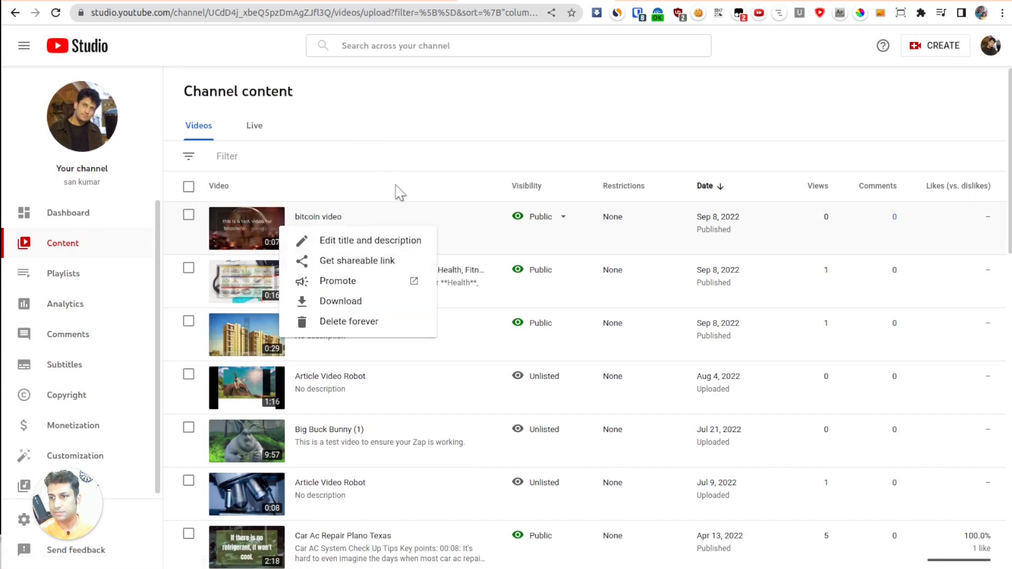
pyautogui.press('Escape')
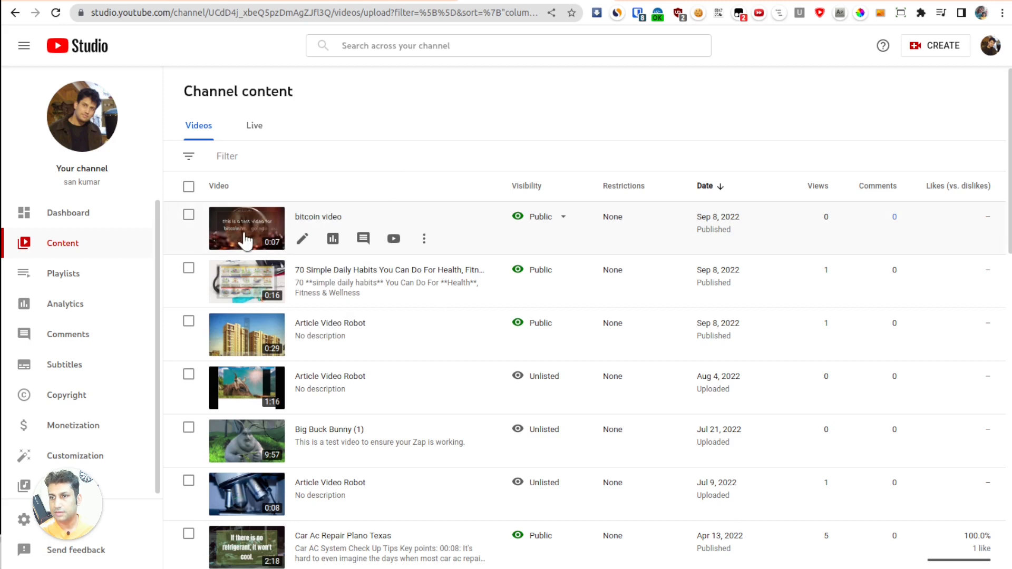
# Open the details of "bitcoin video" and review its title, description, thumbnail, playlist, audience and visibility settings.
pyautogui.click(304, 240)
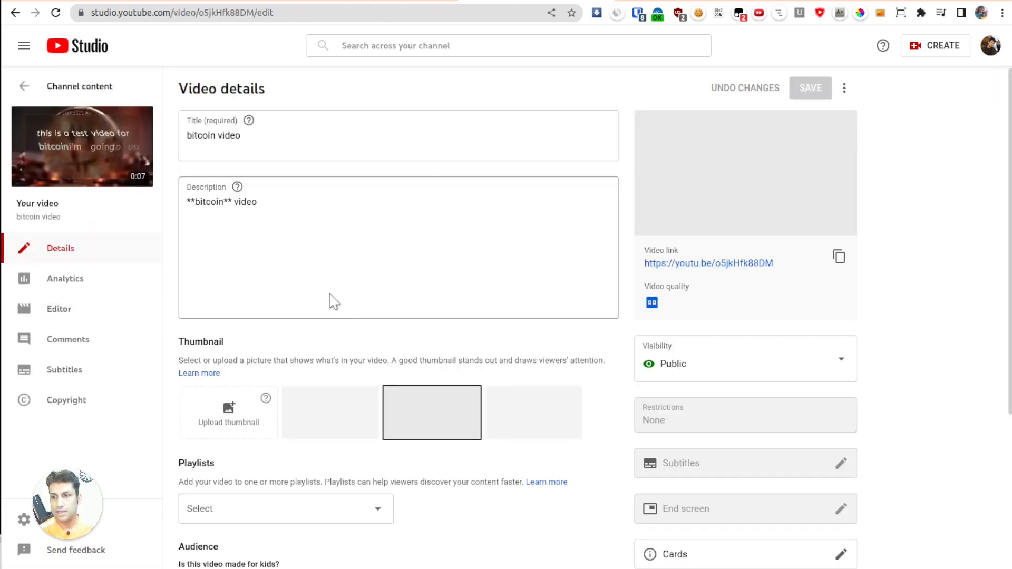
pyautogui.scroll(-2, 287, 269)
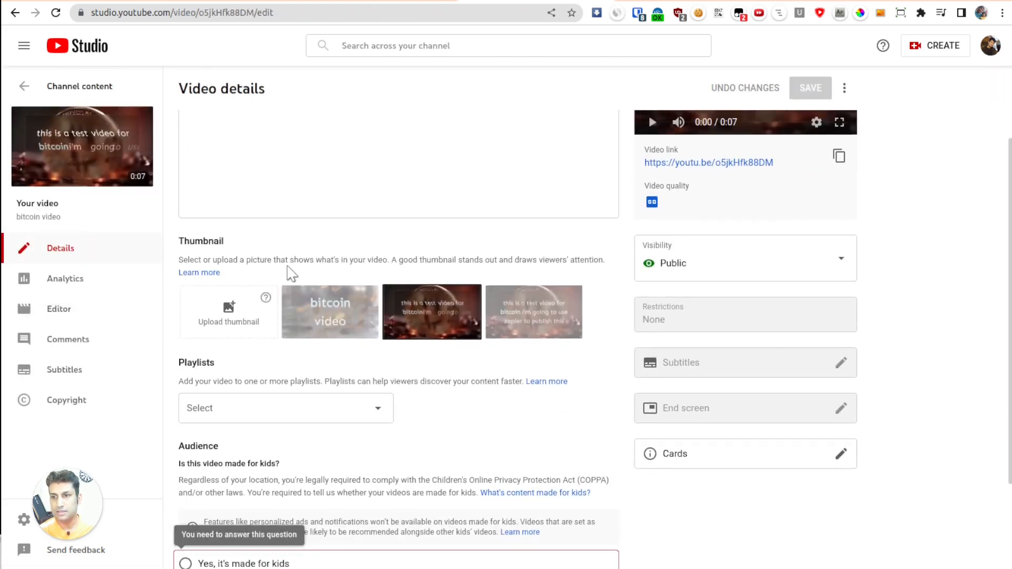
pyautogui.scroll(-2, 445, 346)
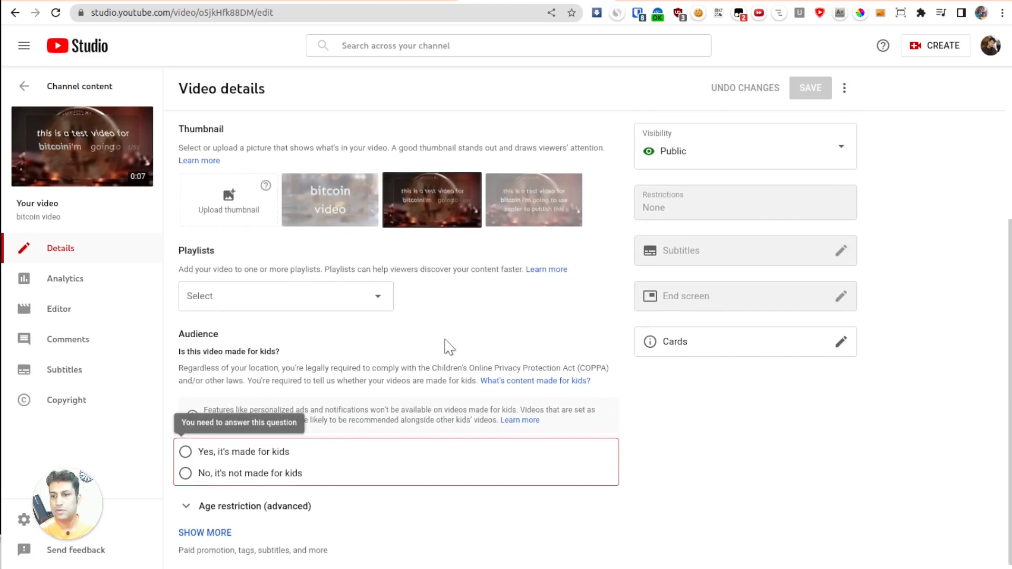
pyautogui.scroll(4, 501, 350)
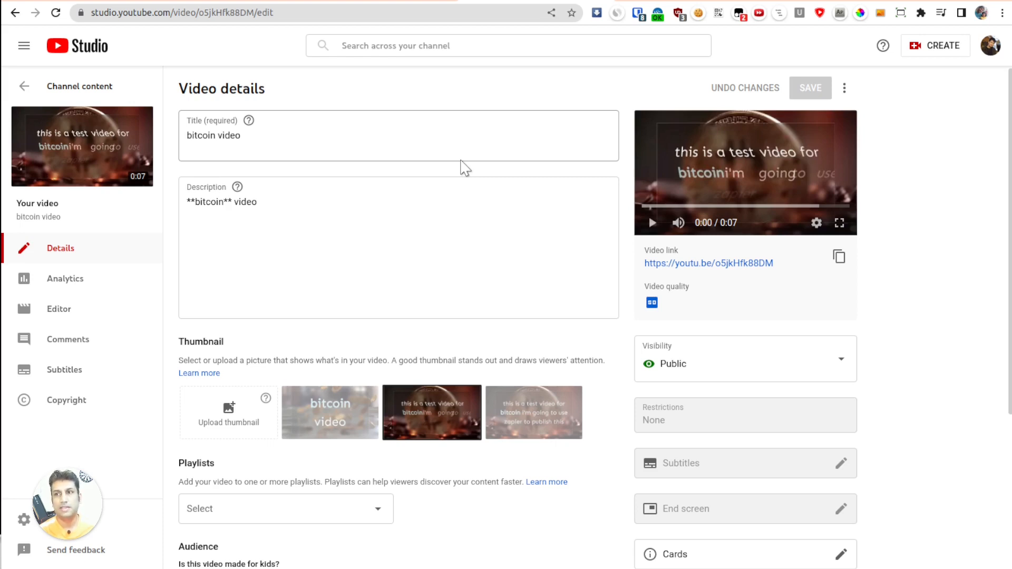
# Switch back to Zapier, start a new Zap, and dismiss the introduction about editing live Zaps.
pyautogui.click(244, 0)
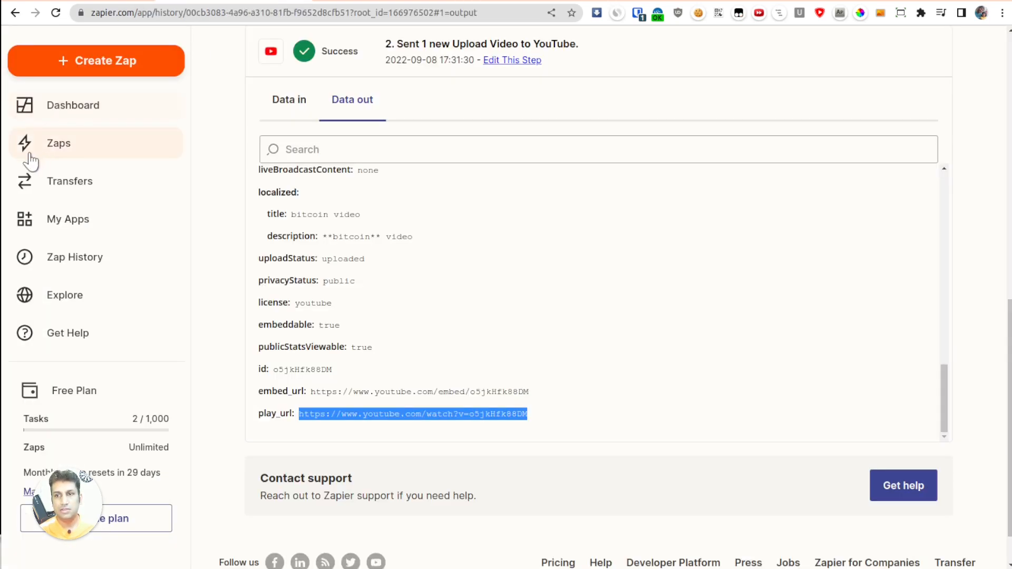
pyautogui.scroll(5, 187, 181)
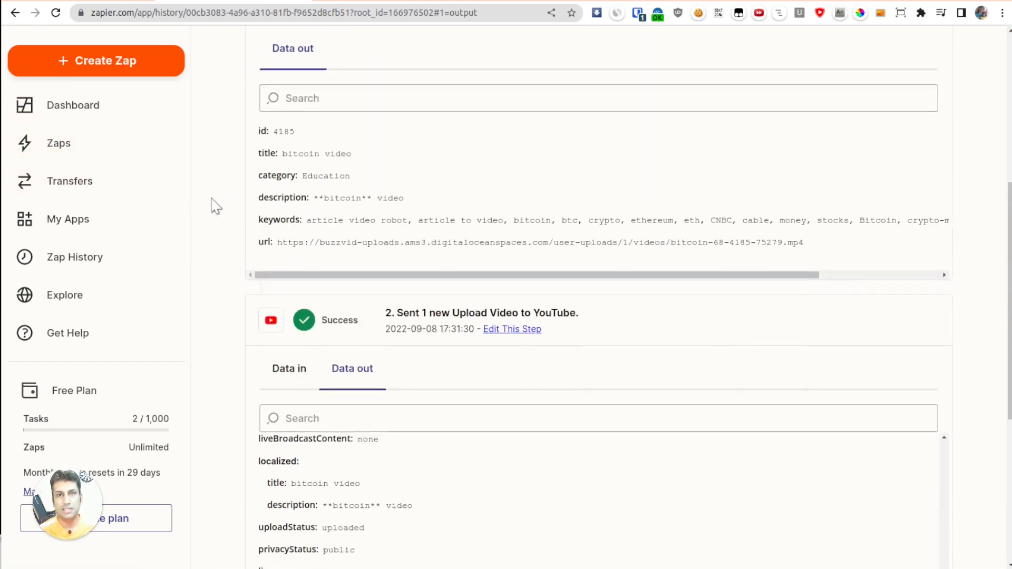
pyautogui.scroll(5, 215, 205)
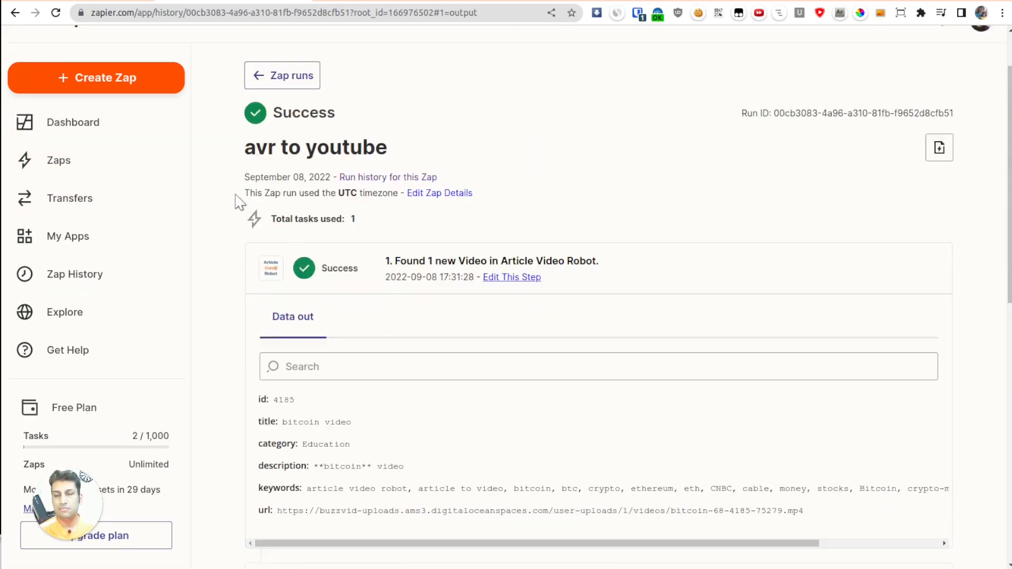
pyautogui.scroll(2, 236, 201)
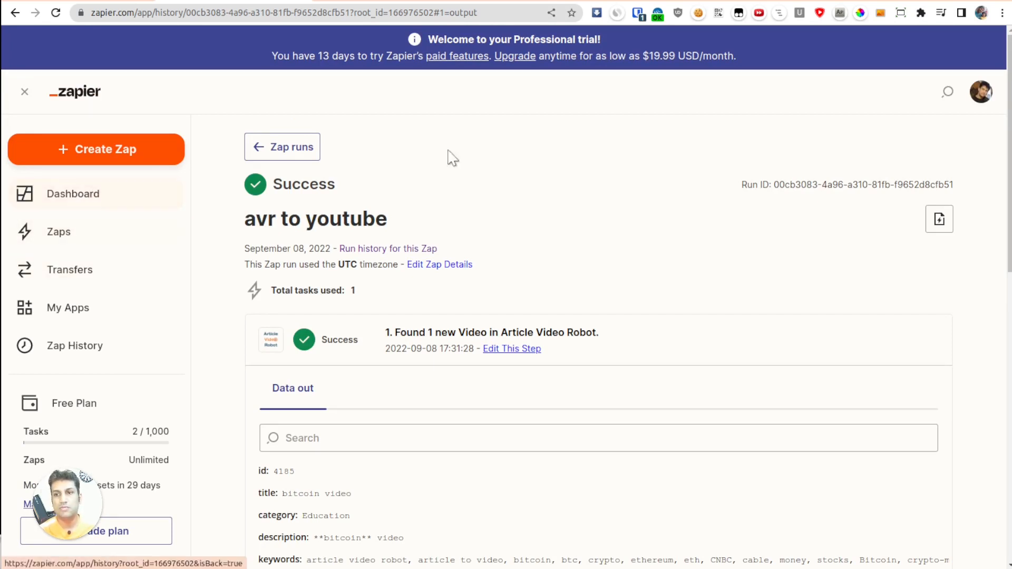
pyautogui.click(120, 147)
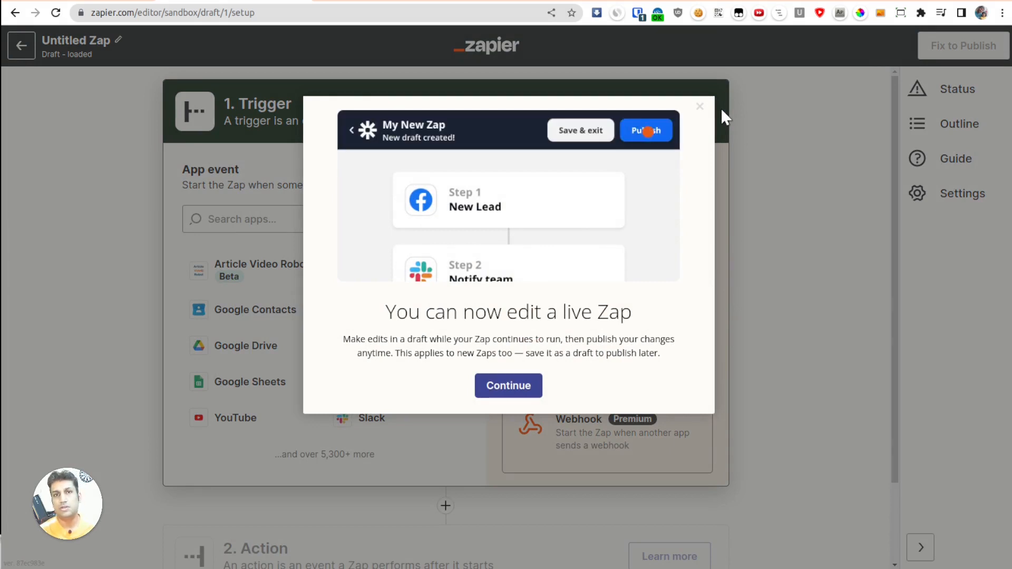
pyautogui.click(498, 393)
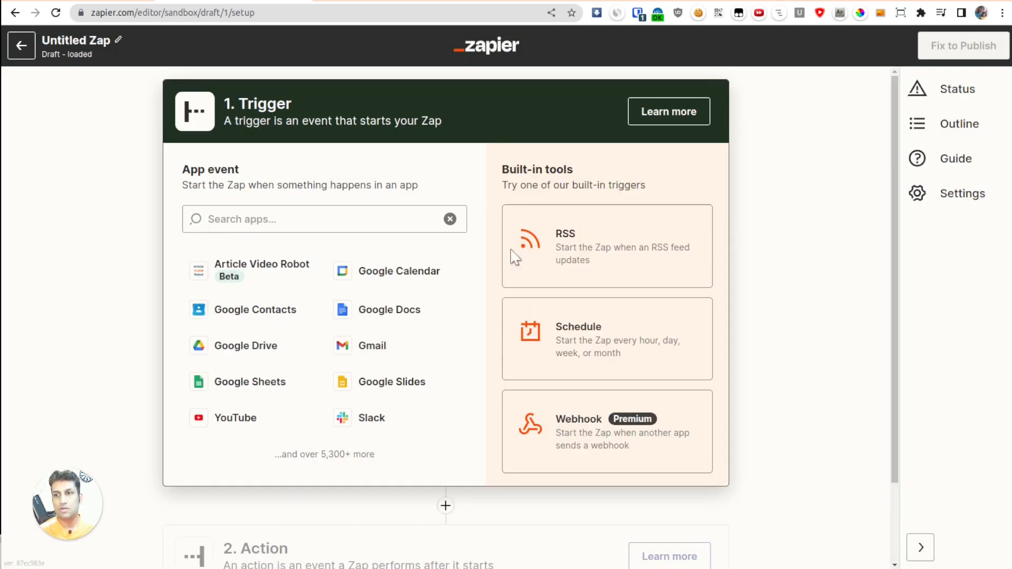